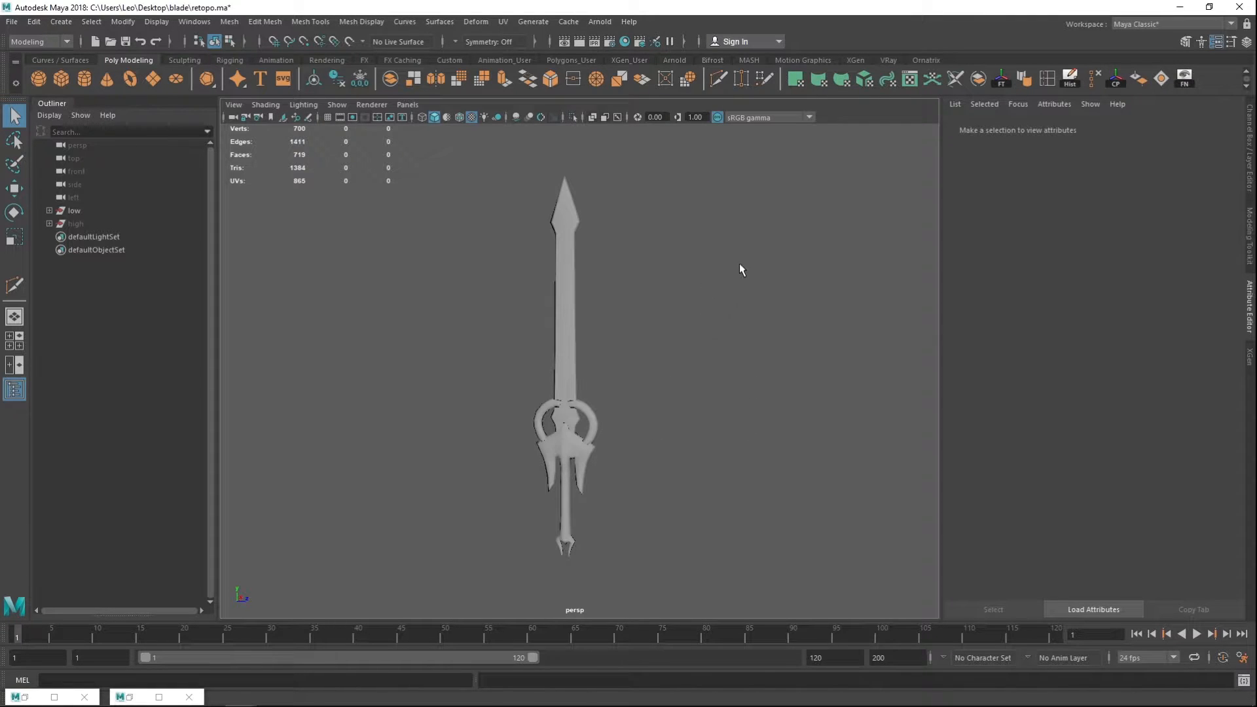
Step: Select all low-poly sword meshes and run Cleanup to select matching faces with more than four sides
{"action": "left_click_drag", "start_coordinate": [768, 218], "coordinate": [446, 510]}
{"action": "left_click", "coordinate": [654, 331]}
{"action": "left_click", "coordinate": [554, 331]}
{"action": "left_click", "coordinate": [676, 363]}
{"action": "left_click_drag", "start_coordinate": [714, 300], "coordinate": [424, 545]}
{"action": "middle_click_drag", "start_coordinate": [449, 244], "coordinate": [460, 287], "text": "alt"}
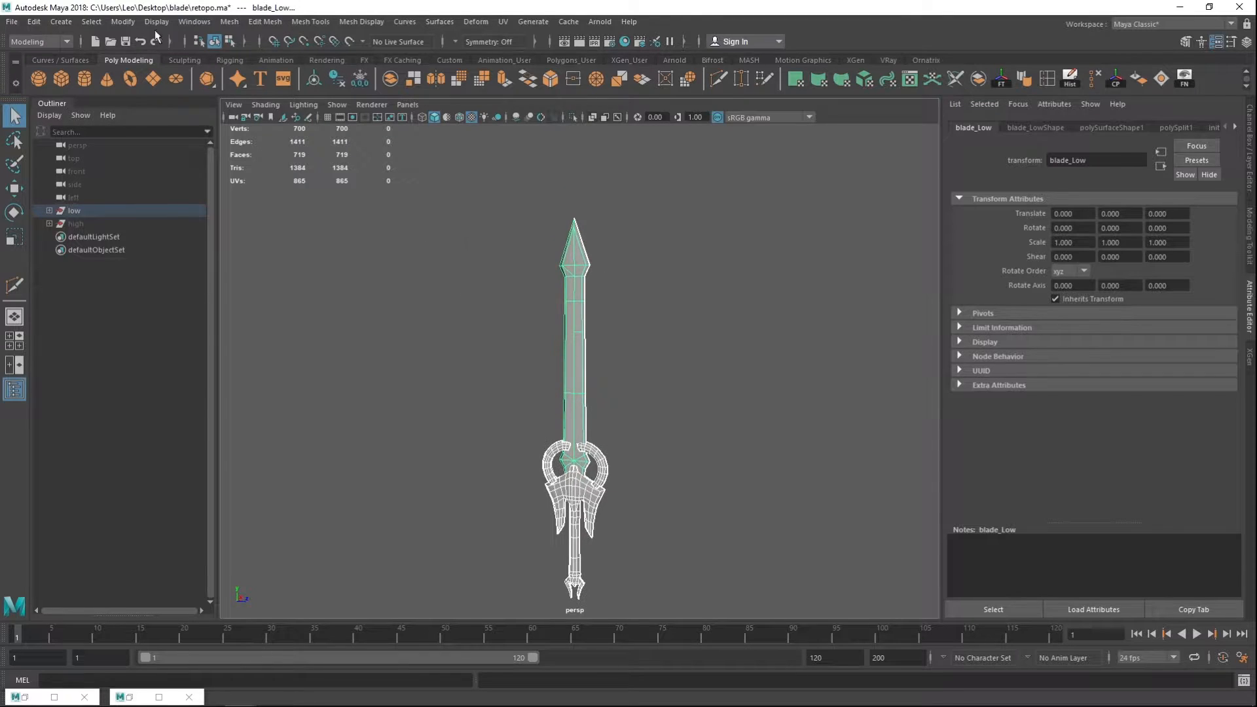
{"action": "left_click", "coordinate": [229, 21]}
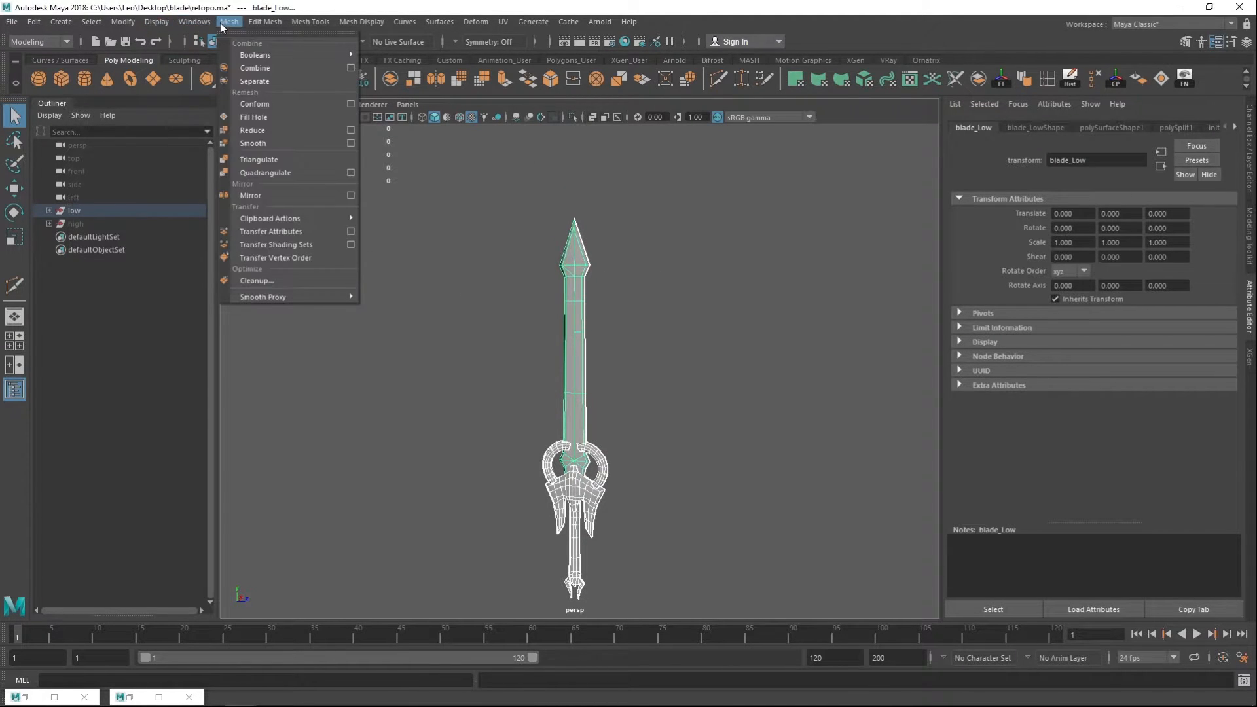
{"action": "left_click", "coordinate": [265, 281]}
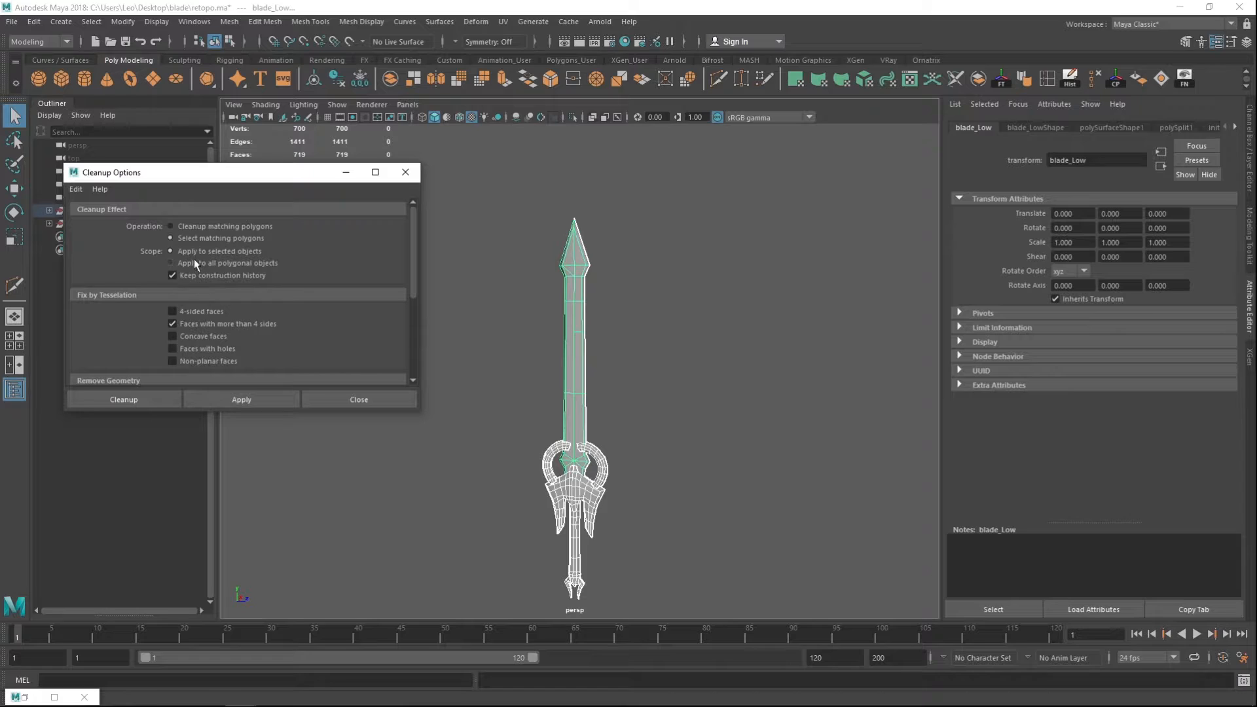
{"action": "left_click", "coordinate": [237, 401]}
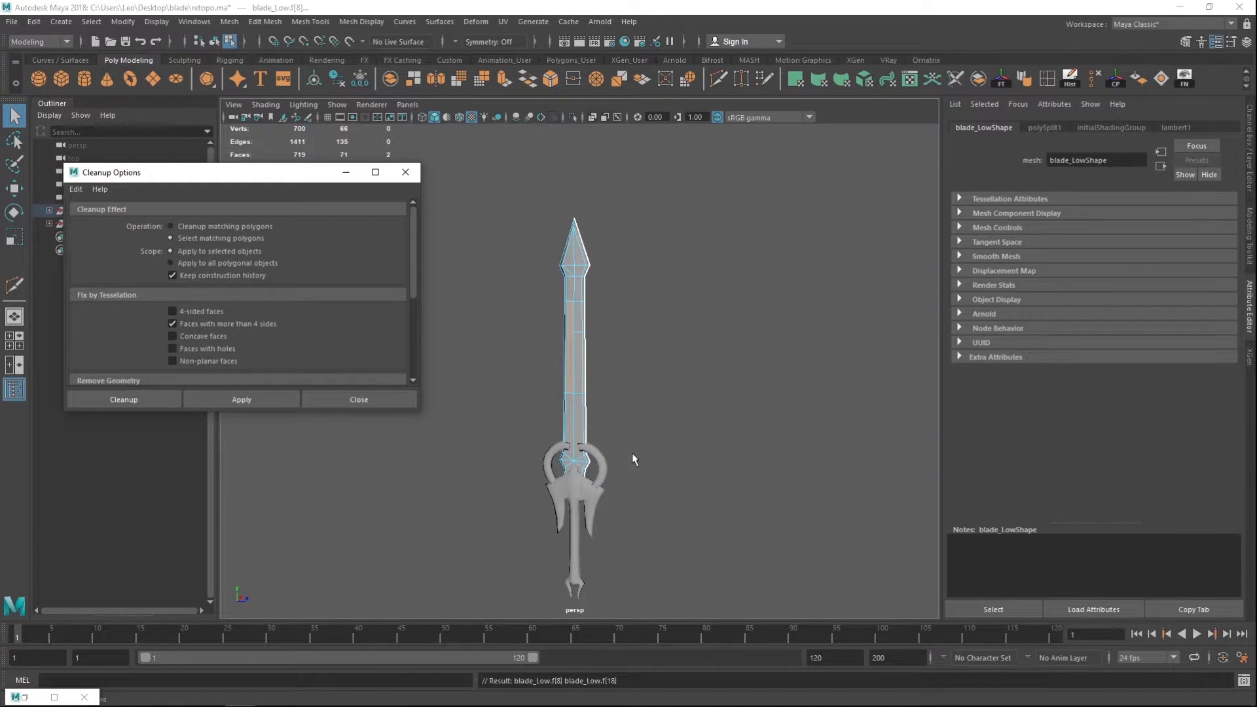
Step: Examine the faces flagged by Cleanup along the middle of the blade and the edges around them
{"action": "middle_click_drag", "start_coordinate": [625, 275], "coordinate": [627, 304], "text": "alt"}
{"action": "right_click_drag", "start_coordinate": [627, 303], "coordinate": [653, 358], "text": "alt"}
{"action": "middle_click_drag", "start_coordinate": [654, 357], "coordinate": [634, 305], "text": "alt"}
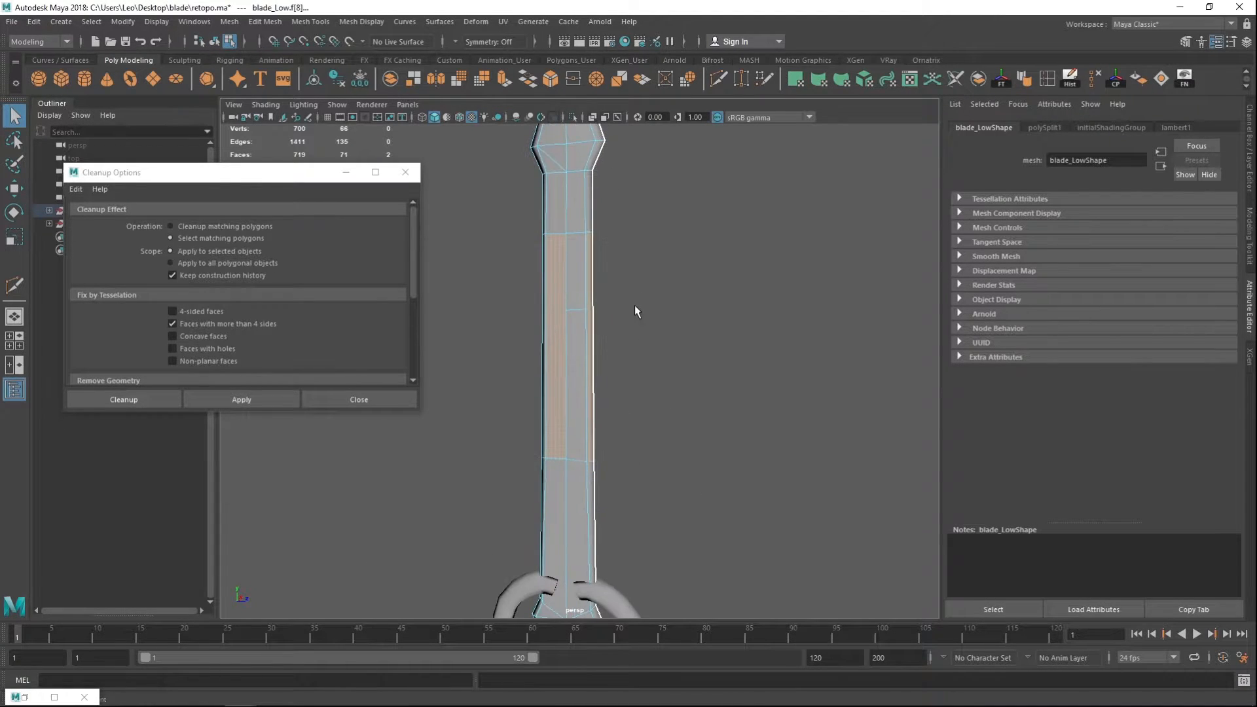
{"action": "mouse_move", "coordinate": [698, 330]}
{"action": "left_mouse_down", "text": "alt"}
{"action": "mouse_move", "coordinate": [583, 333]}
{"action": "mouse_move", "coordinate": [685, 337]}
{"action": "left_mouse_up", "text": "alt"}
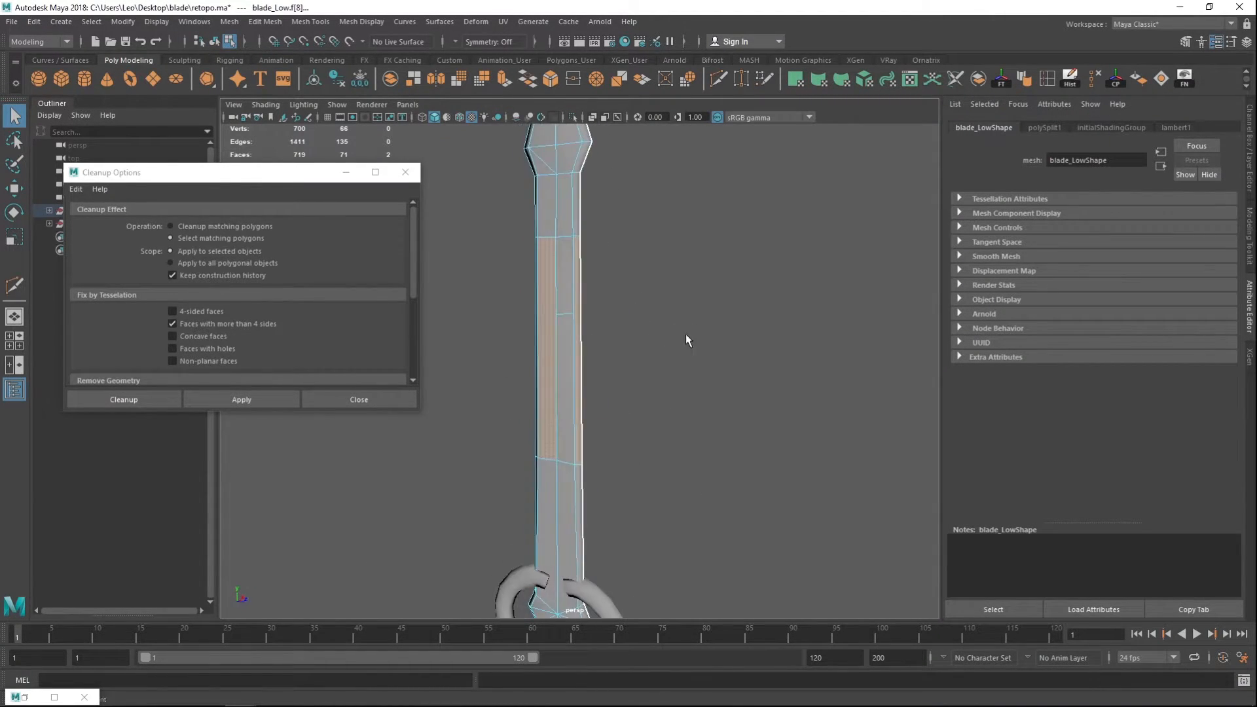
{"action": "right_click_drag", "start_coordinate": [685, 334], "coordinate": [724, 432], "text": "alt"}
{"action": "left_click_drag", "start_coordinate": [724, 433], "coordinate": [707, 412], "text": "alt"}
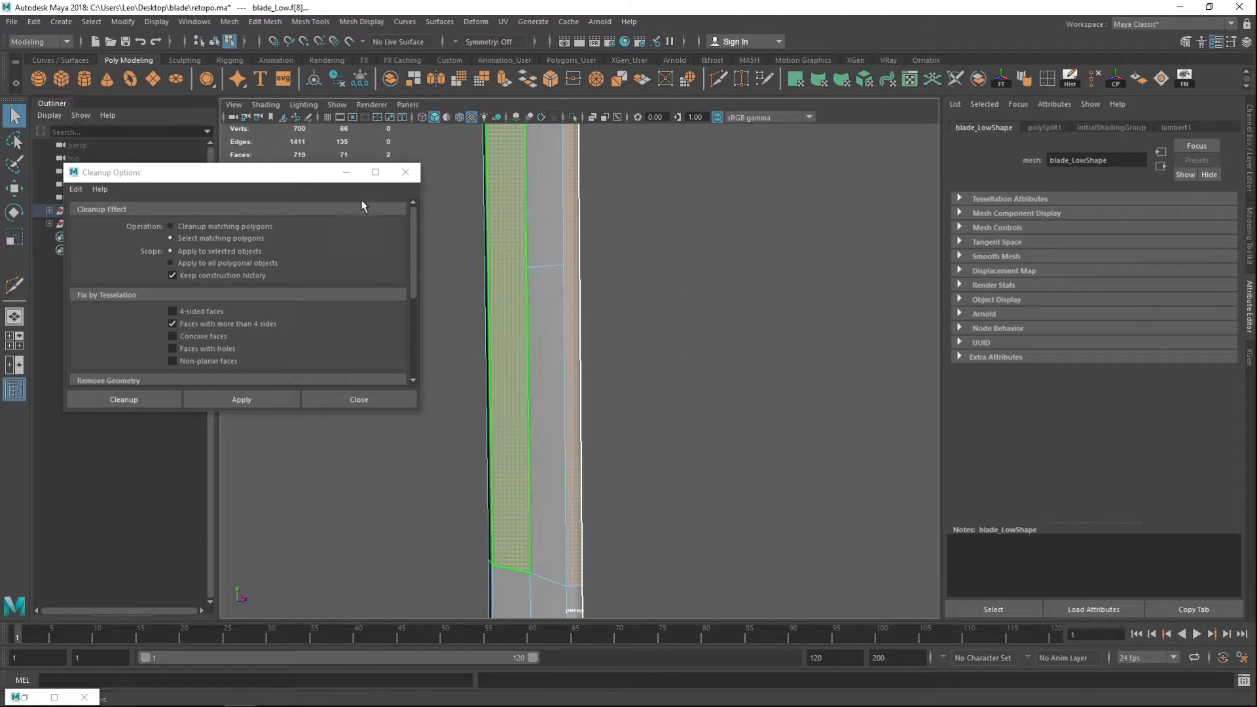
{"action": "left_click", "coordinate": [345, 172]}
{"action": "middle_click_drag", "start_coordinate": [649, 279], "coordinate": [655, 374], "text": "alt"}
{"action": "right_click_drag", "start_coordinate": [654, 375], "coordinate": [634, 308], "text": "alt"}
{"action": "middle_click_drag", "start_coordinate": [663, 396], "coordinate": [638, 348], "text": "alt"}
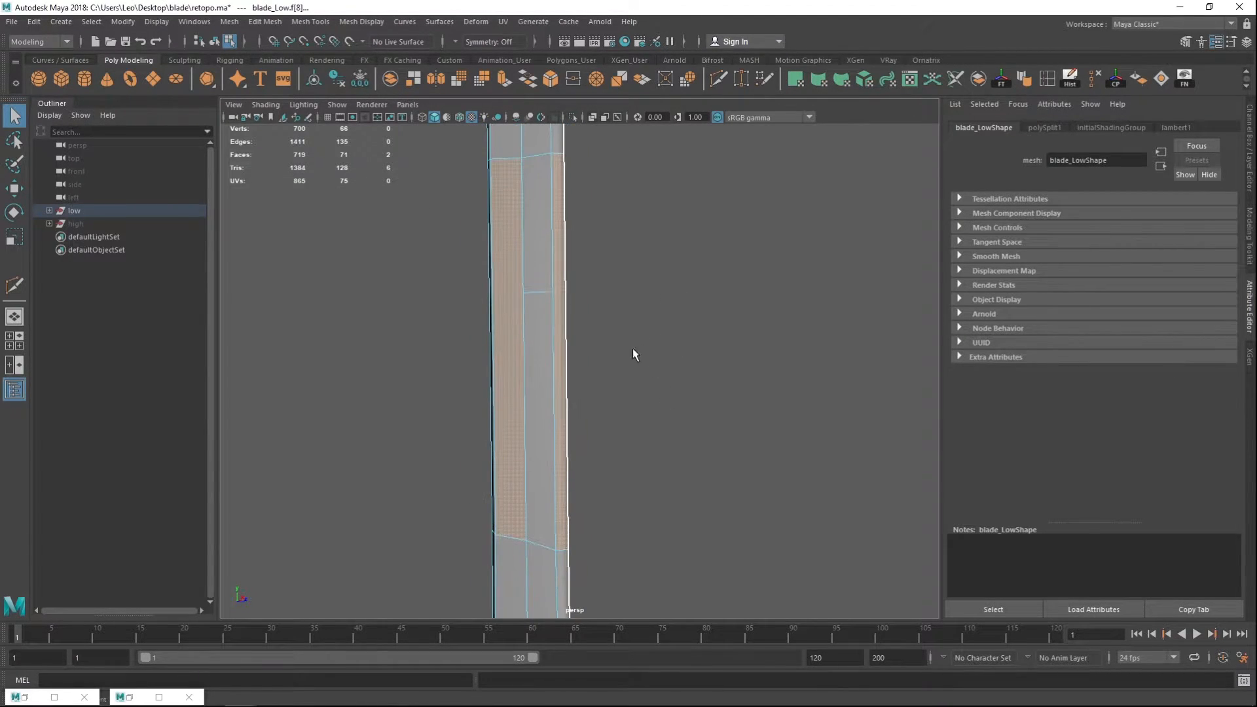
{"action": "middle_click_drag", "start_coordinate": [580, 298], "coordinate": [594, 331], "text": "alt"}
{"action": "left_click_drag", "start_coordinate": [567, 333], "coordinate": [593, 333], "text": "alt"}
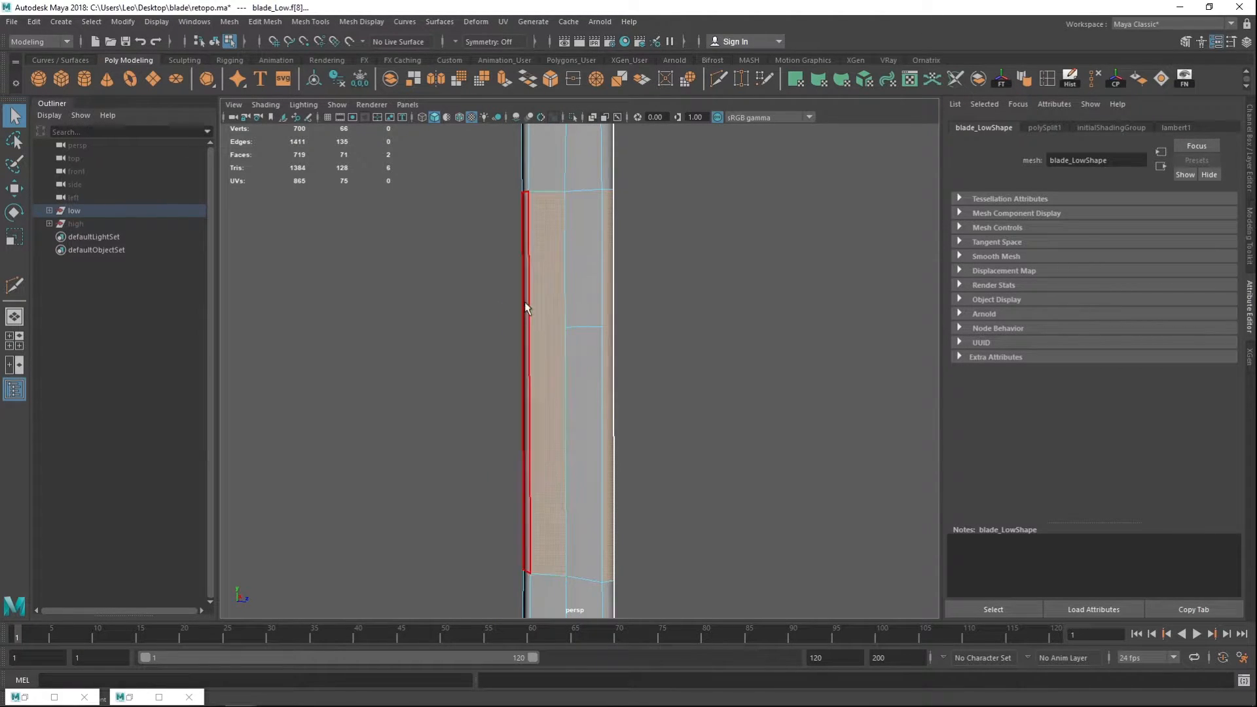
{"action": "left_click_drag", "start_coordinate": [741, 413], "coordinate": [680, 405], "text": "alt"}
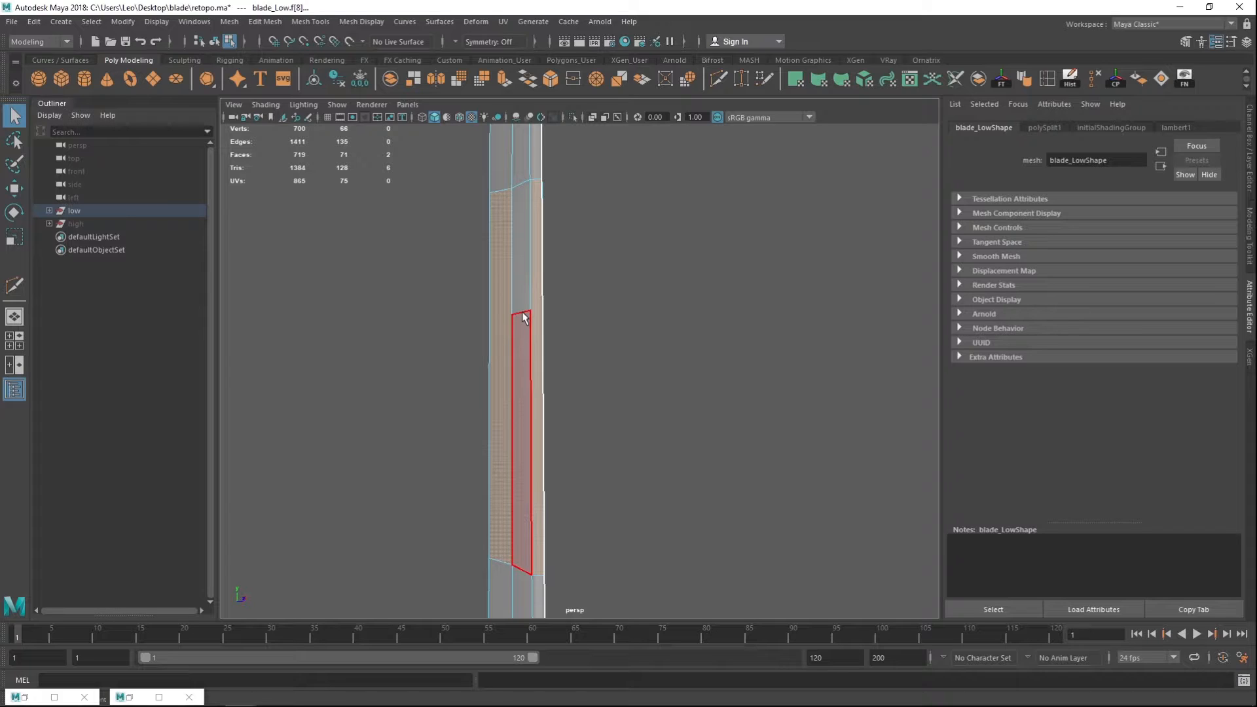
Step: Delete the short horizontal edge that ends midway across the blade with Delete Edge/Vertex
{"action": "left_click", "coordinate": [583, 305]}
{"action": "middle_click_drag", "start_coordinate": [525, 369], "coordinate": [539, 435], "text": "alt"}
{"action": "right_click_drag", "start_coordinate": [539, 435], "coordinate": [522, 396], "text": "alt"}
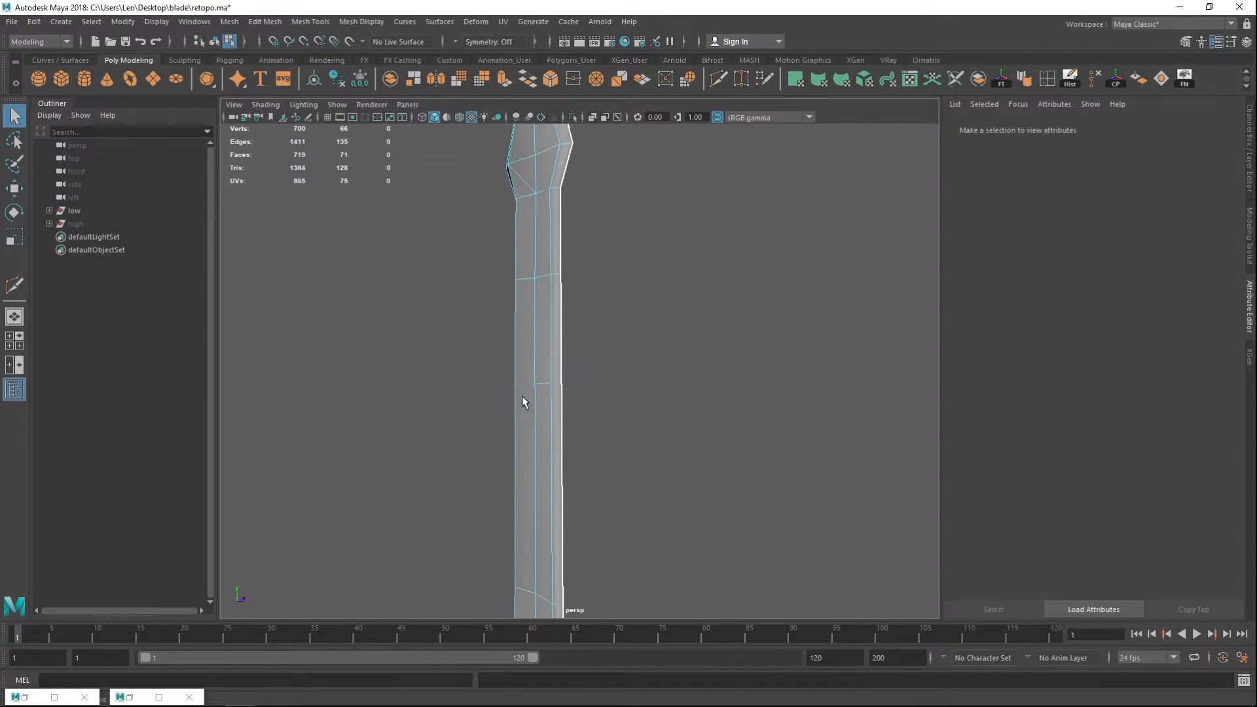
{"action": "right_click_drag", "start_coordinate": [549, 317], "coordinate": [549, 384]}
{"action": "left_click_drag", "start_coordinate": [553, 404], "coordinate": [604, 364], "text": "alt"}
{"action": "left_click", "coordinate": [604, 365]}
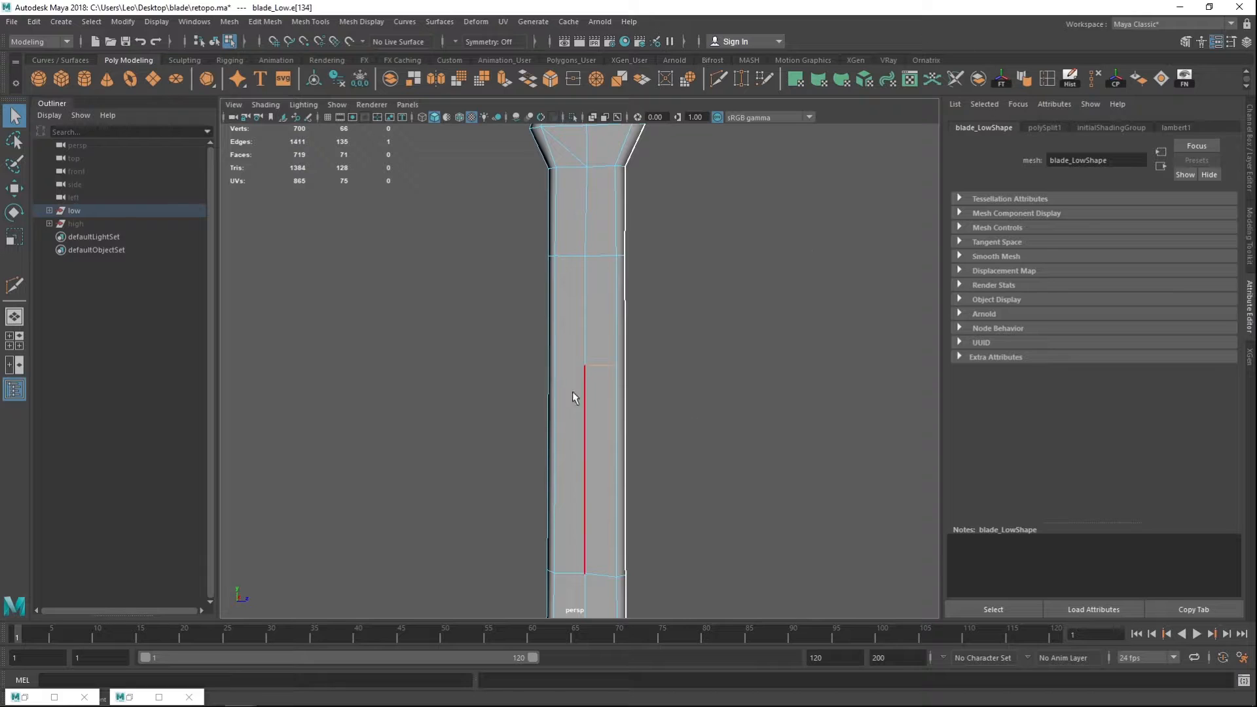
{"action": "left_click", "coordinate": [230, 21]}
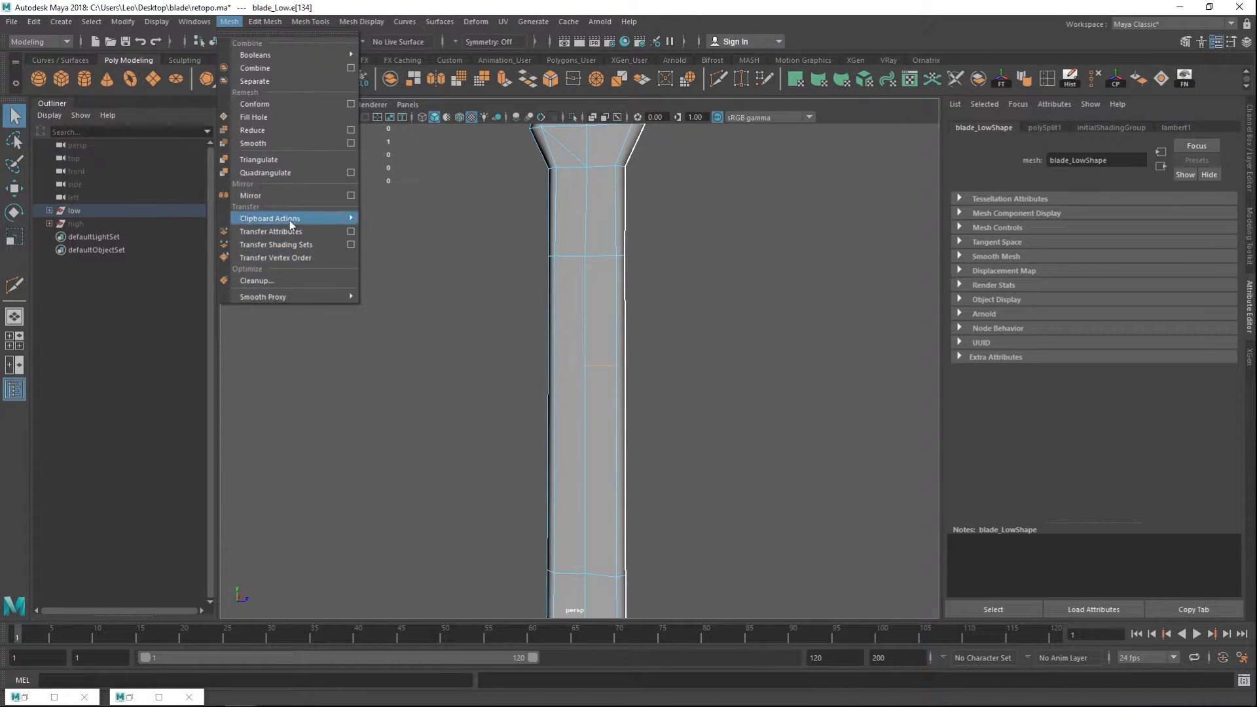
{"action": "mouse_move", "coordinate": [264, 21]}
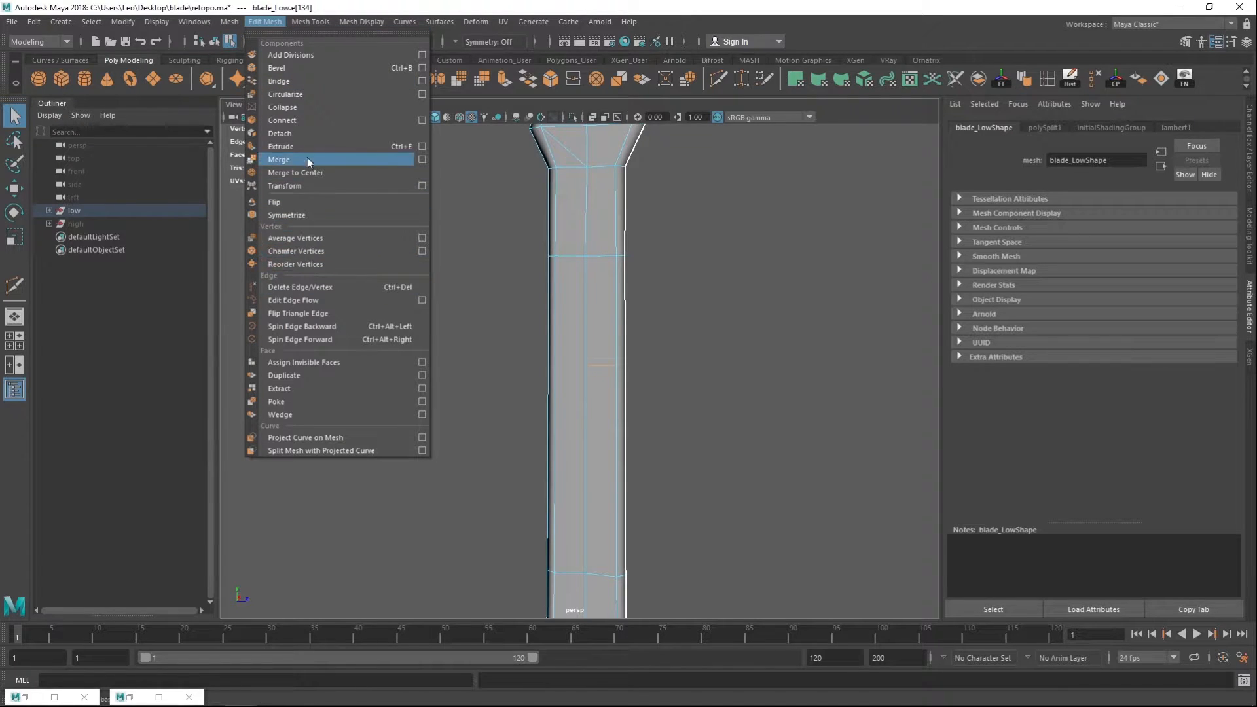
{"action": "left_click", "coordinate": [315, 289]}
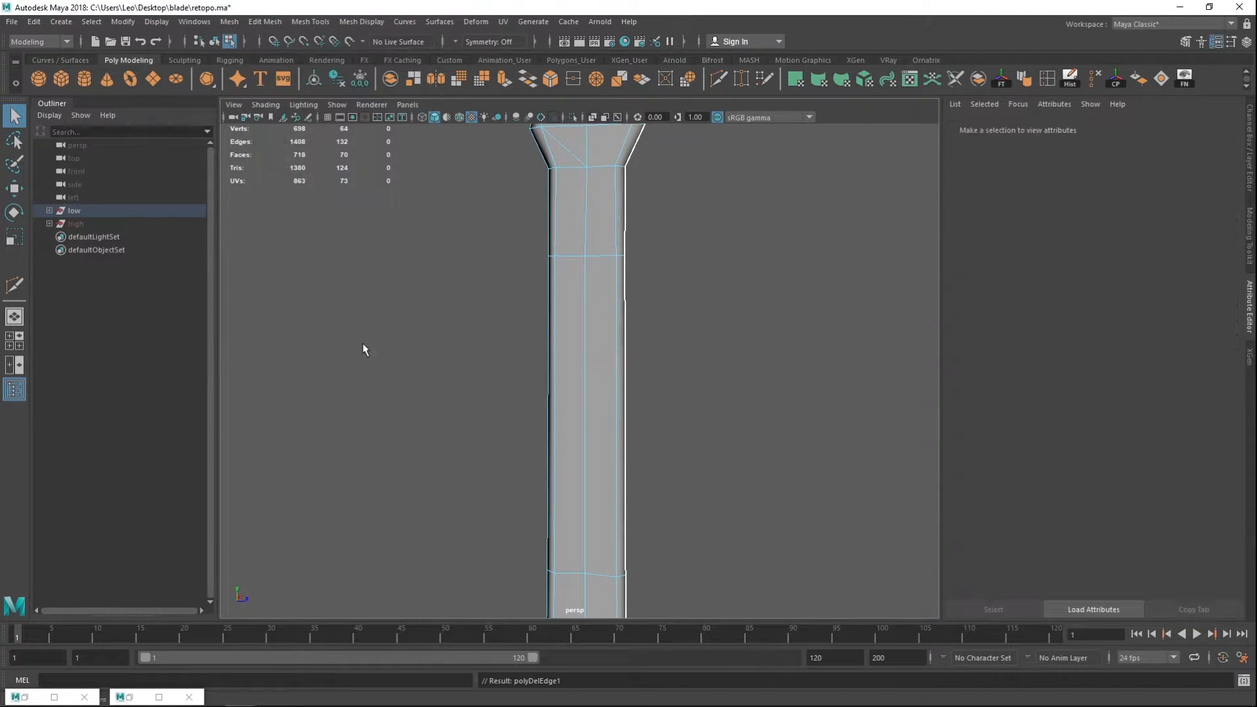
Step: Inspect the blade's vertices and edge flow around the deleted edge, return to object mode and clear the selection
{"action": "right_click_drag", "start_coordinate": [666, 382], "coordinate": [721, 393], "text": "alt"}
{"action": "right_click_drag", "start_coordinate": [594, 314], "coordinate": [538, 315]}
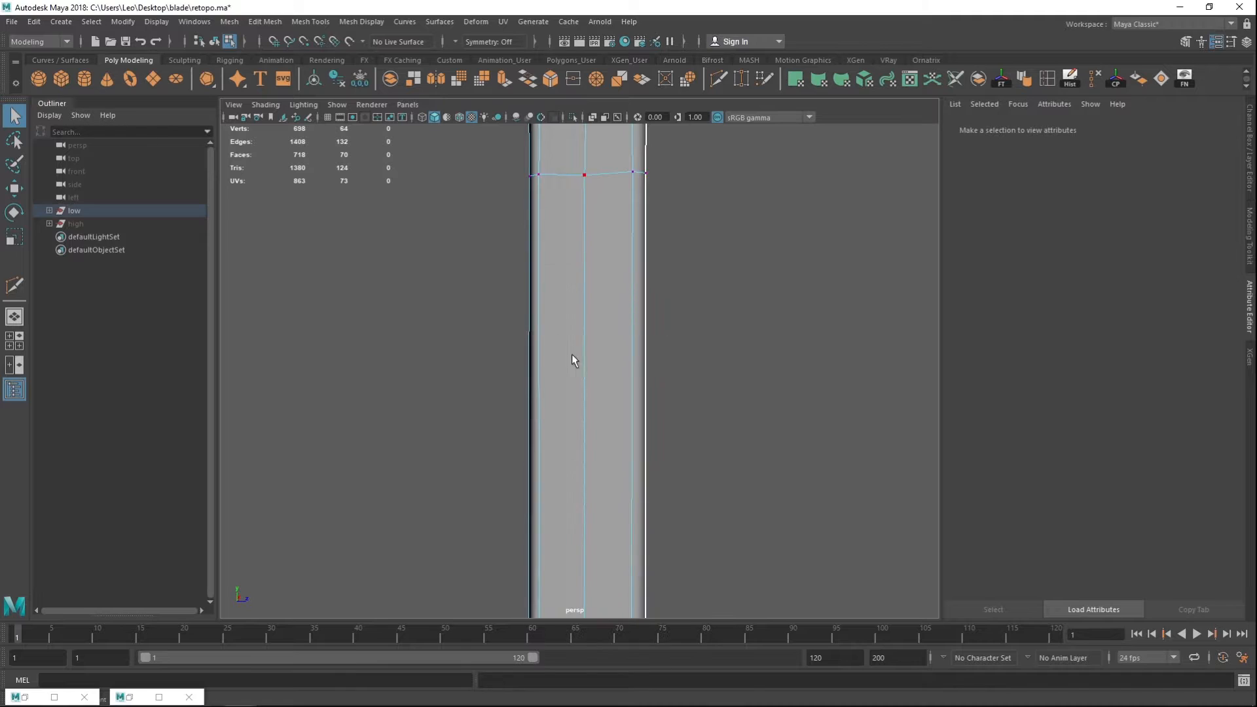
{"action": "middle_click_drag", "start_coordinate": [569, 350], "coordinate": [540, 399], "text": "alt"}
{"action": "right_click_drag", "start_coordinate": [539, 400], "coordinate": [505, 294], "text": "alt"}
{"action": "right_click_drag", "start_coordinate": [649, 305], "coordinate": [700, 188]}
{"action": "middle_click_drag", "start_coordinate": [672, 354], "coordinate": [651, 291], "text": "alt"}
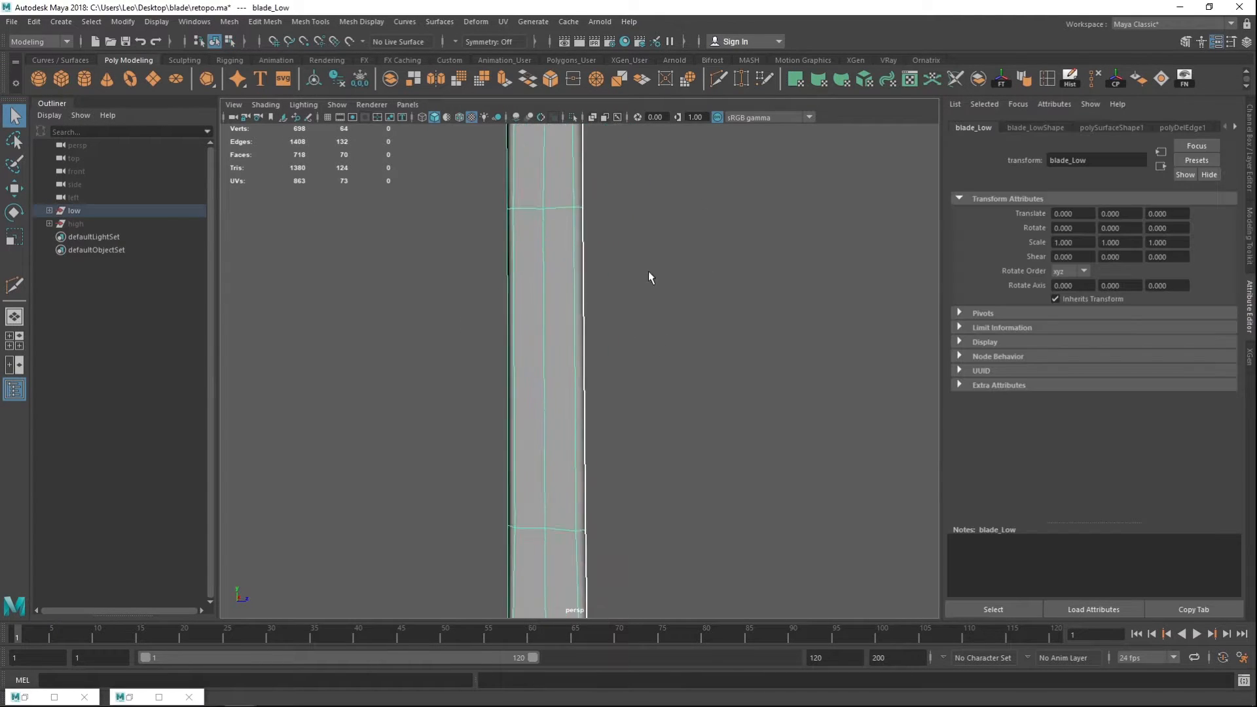
{"action": "scroll", "coordinate": [651, 291], "scroll_direction": "up", "scroll_amount": 3}
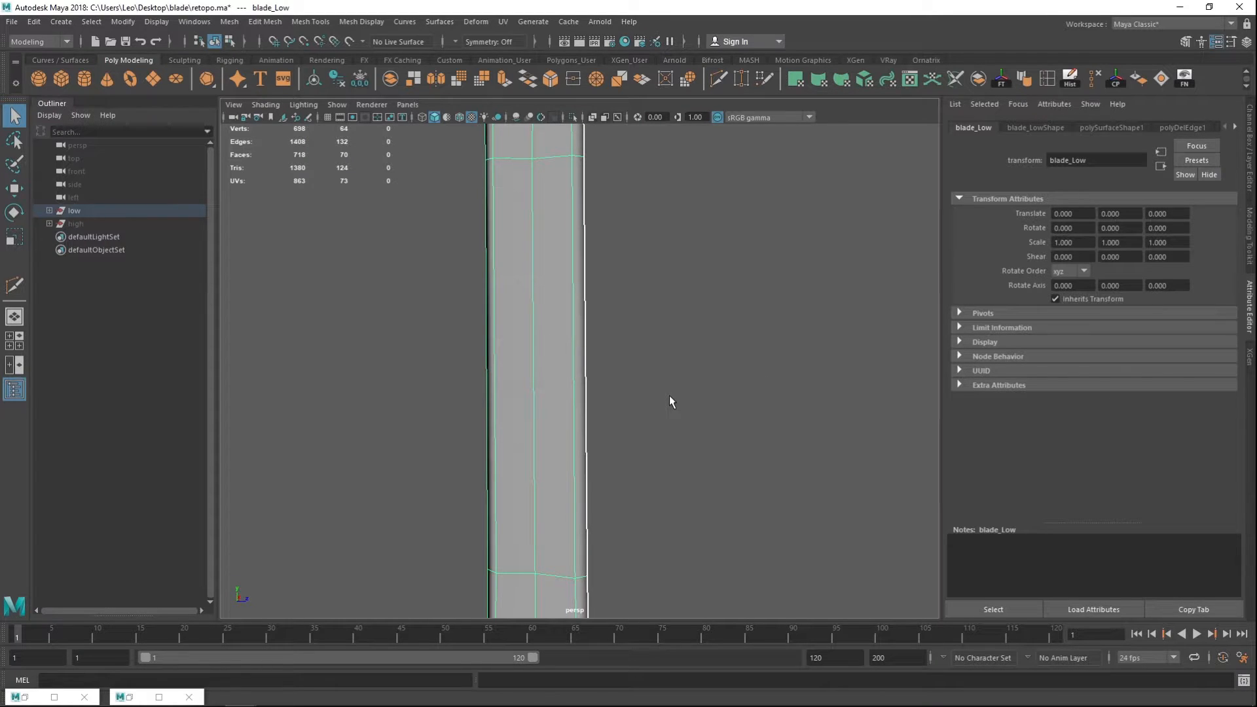
{"action": "middle_click_drag", "start_coordinate": [718, 367], "coordinate": [725, 422], "text": "alt"}
{"action": "right_click_drag", "start_coordinate": [725, 423], "coordinate": [647, 288], "text": "alt"}
{"action": "middle_click_drag", "start_coordinate": [649, 374], "coordinate": [652, 363], "text": "alt"}
{"action": "left_click_drag", "start_coordinate": [652, 363], "coordinate": [592, 354], "text": "alt"}
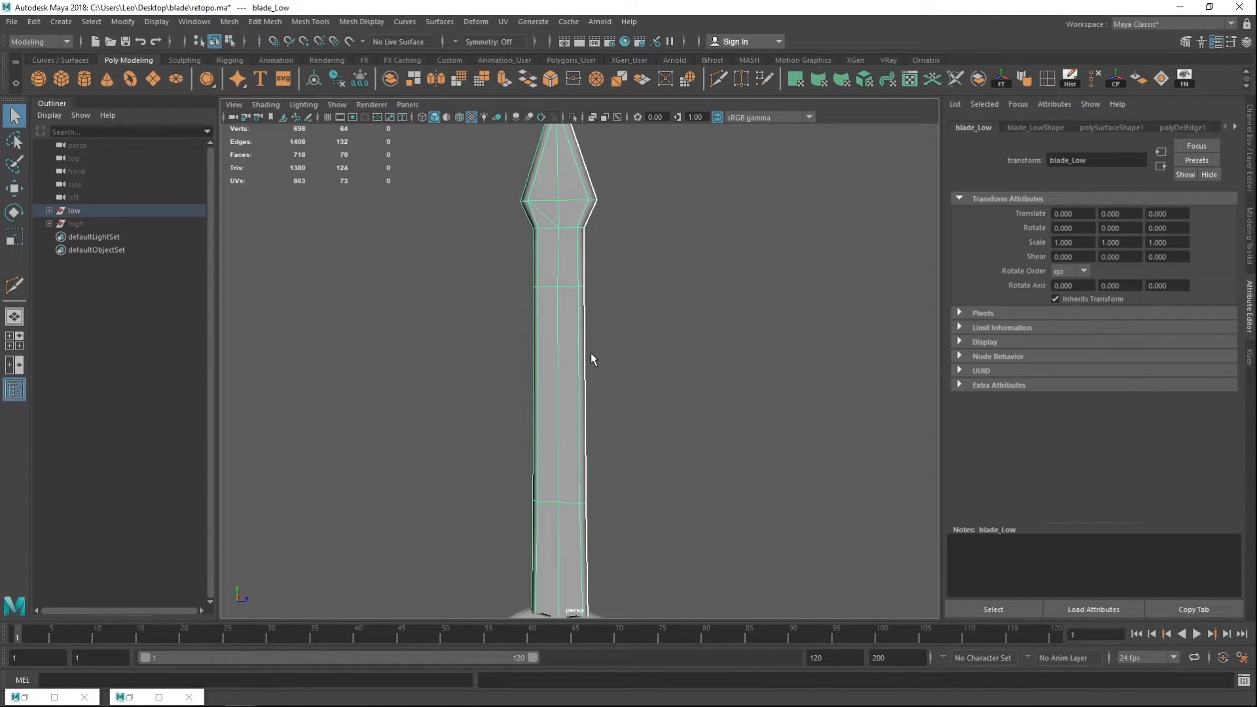
{"action": "scroll", "coordinate": [591, 354], "scroll_direction": "down", "scroll_amount": 6}
{"action": "right_click_drag", "start_coordinate": [684, 368], "coordinate": [679, 283], "text": "alt"}
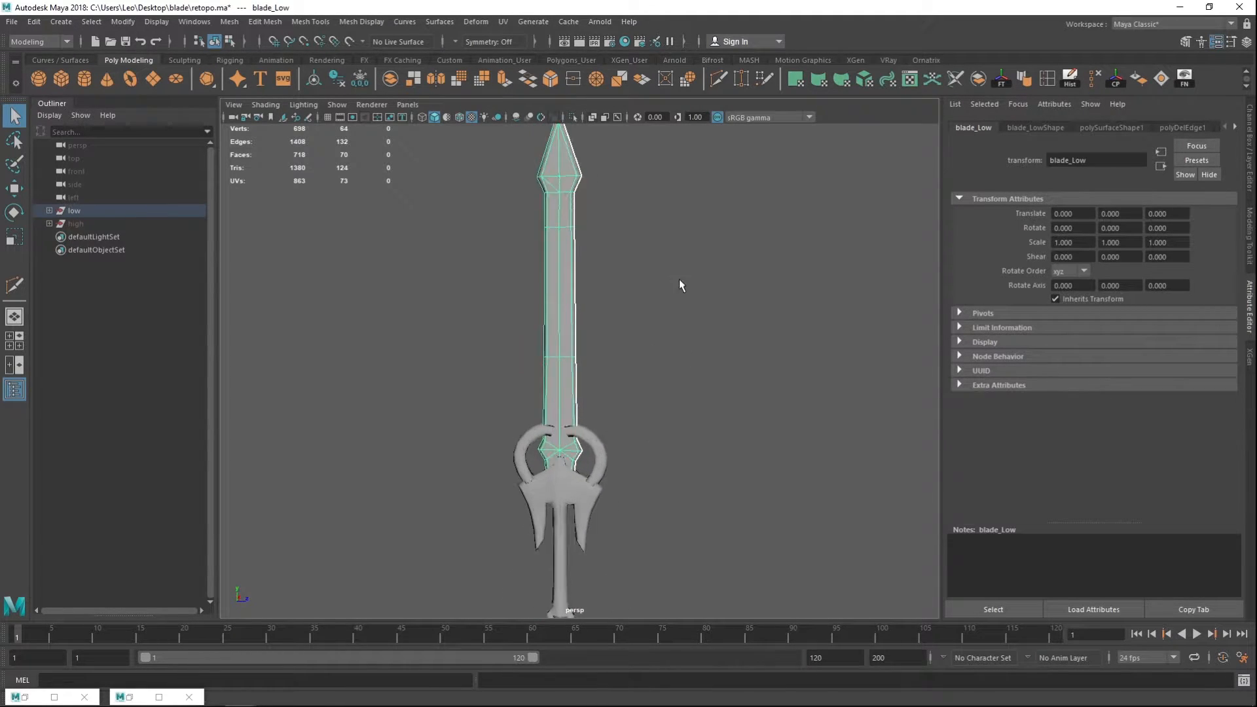
{"action": "left_click", "coordinate": [679, 284]}
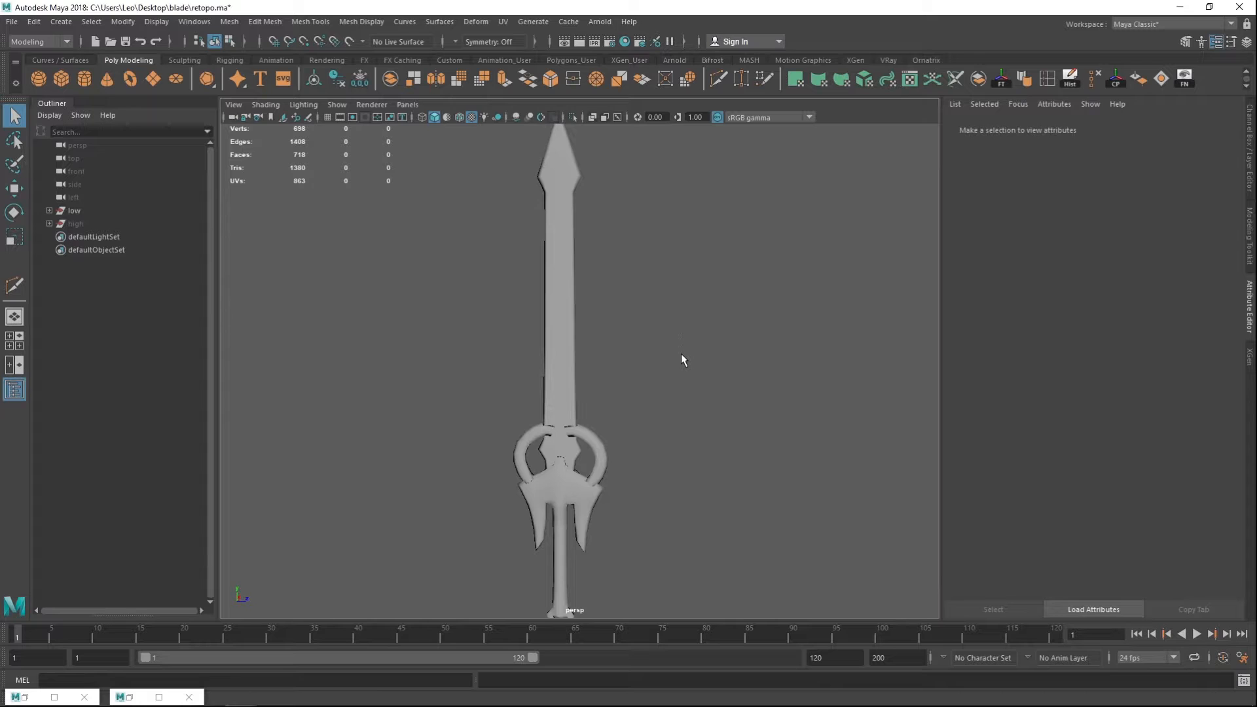
Step: Examine the UV layout of all low-poly sword parts in the UV Editor with shell shading and distortion display
{"action": "left_click_drag", "start_coordinate": [758, 262], "coordinate": [444, 558]}
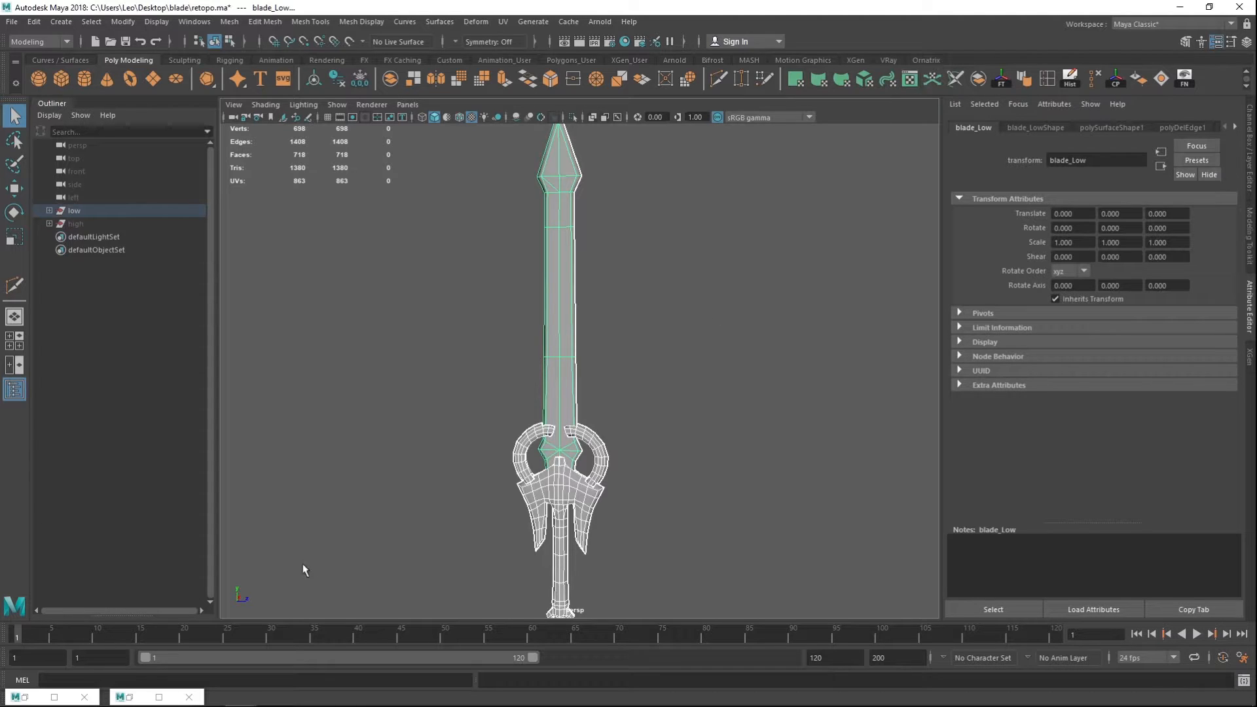
{"action": "scroll", "coordinate": [665, 393], "scroll_direction": "down", "scroll_amount": 3}
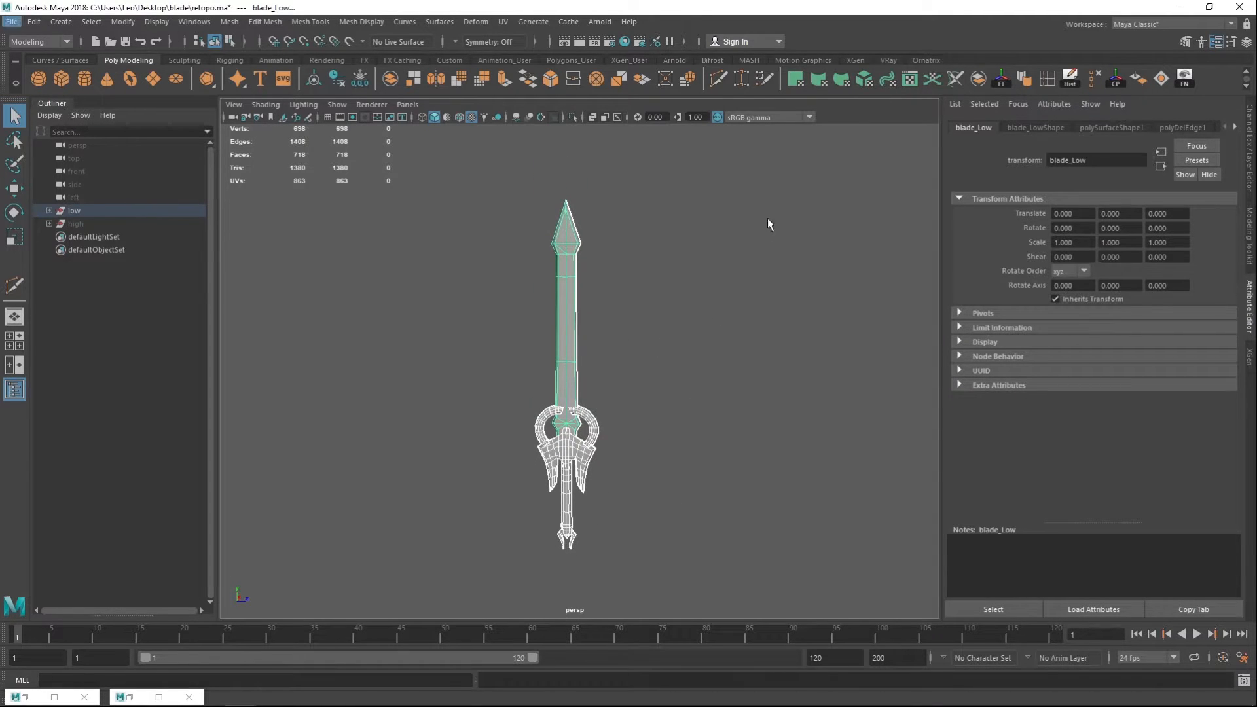
{"action": "scroll", "coordinate": [762, 222], "scroll_direction": "down", "scroll_amount": 1}
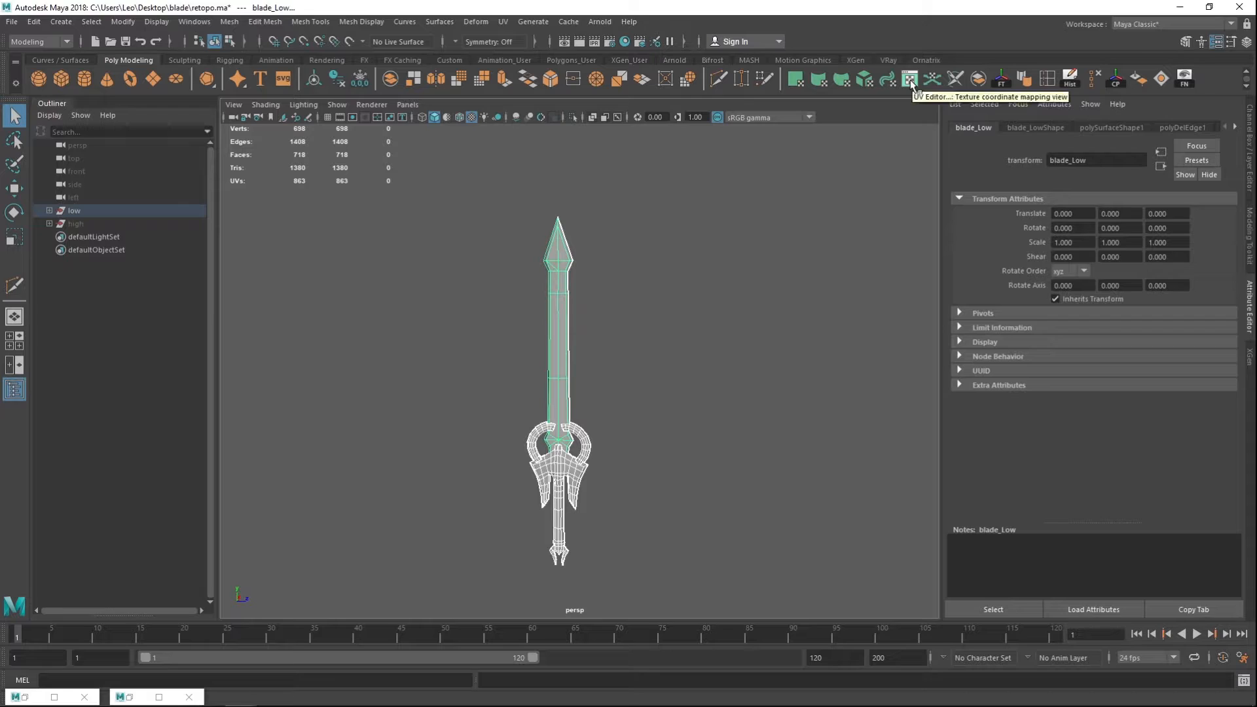
{"action": "left_click", "coordinate": [910, 81]}
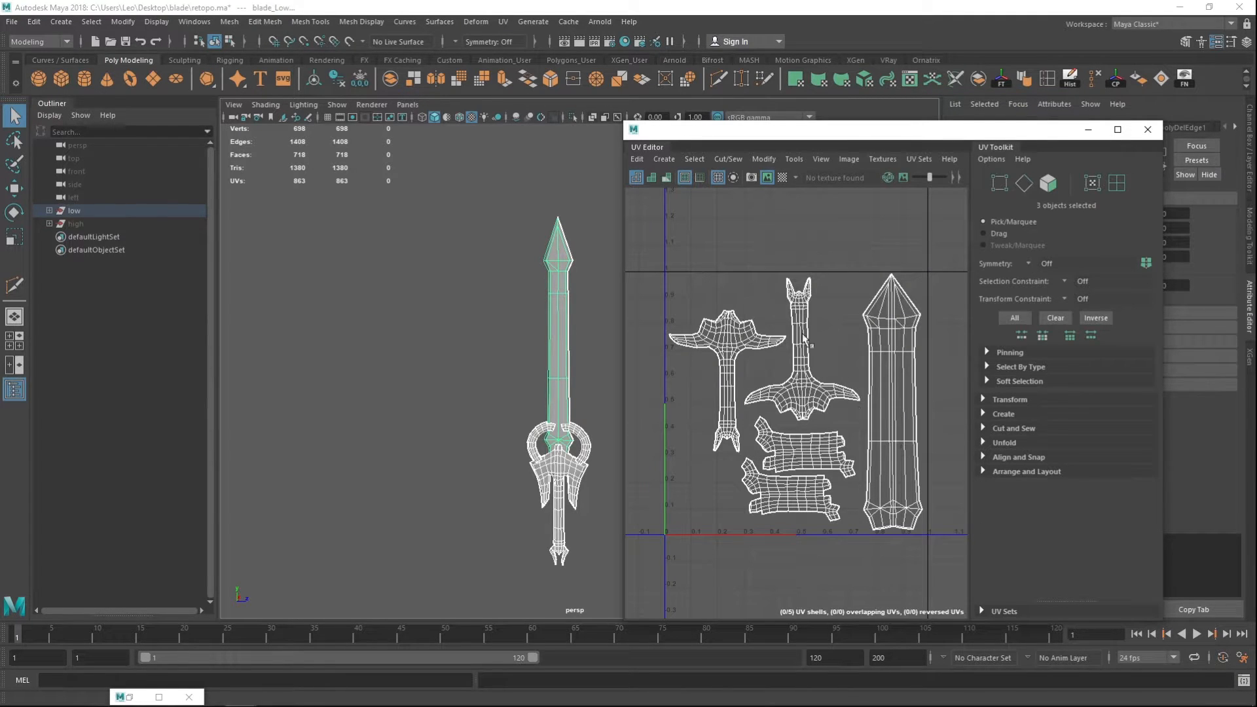
{"action": "left_click", "coordinate": [650, 178]}
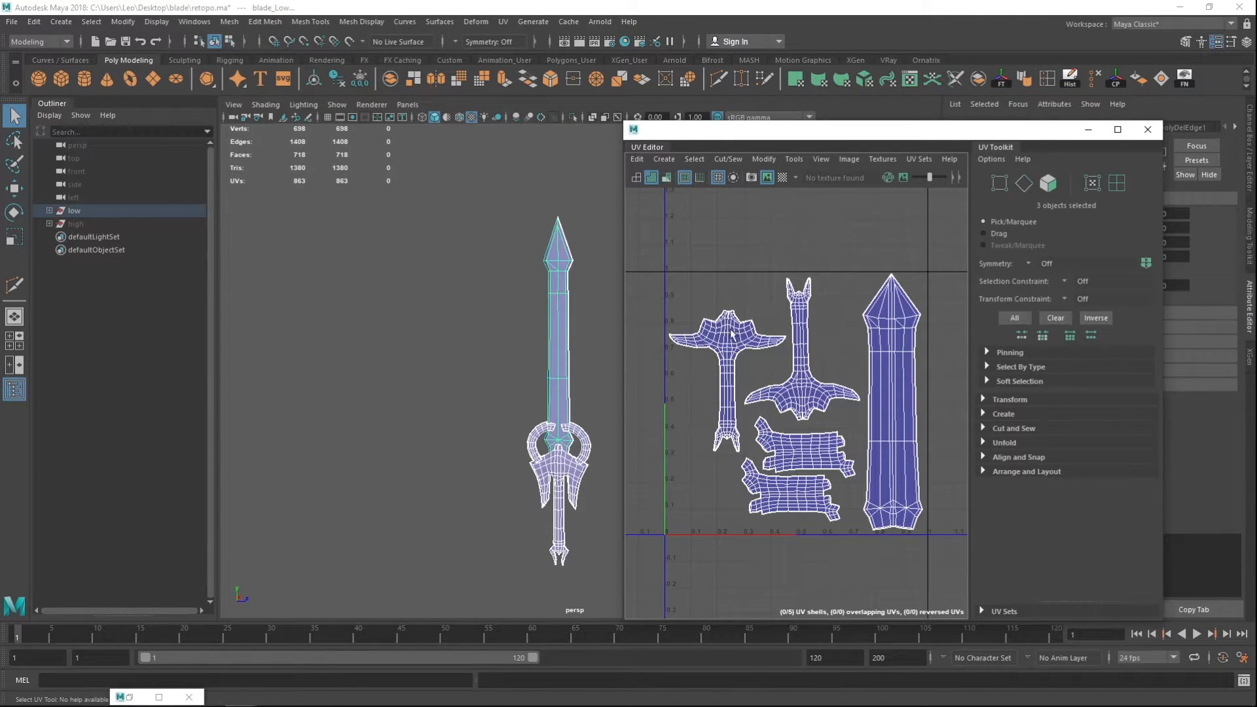
{"action": "left_click", "coordinate": [667, 178]}
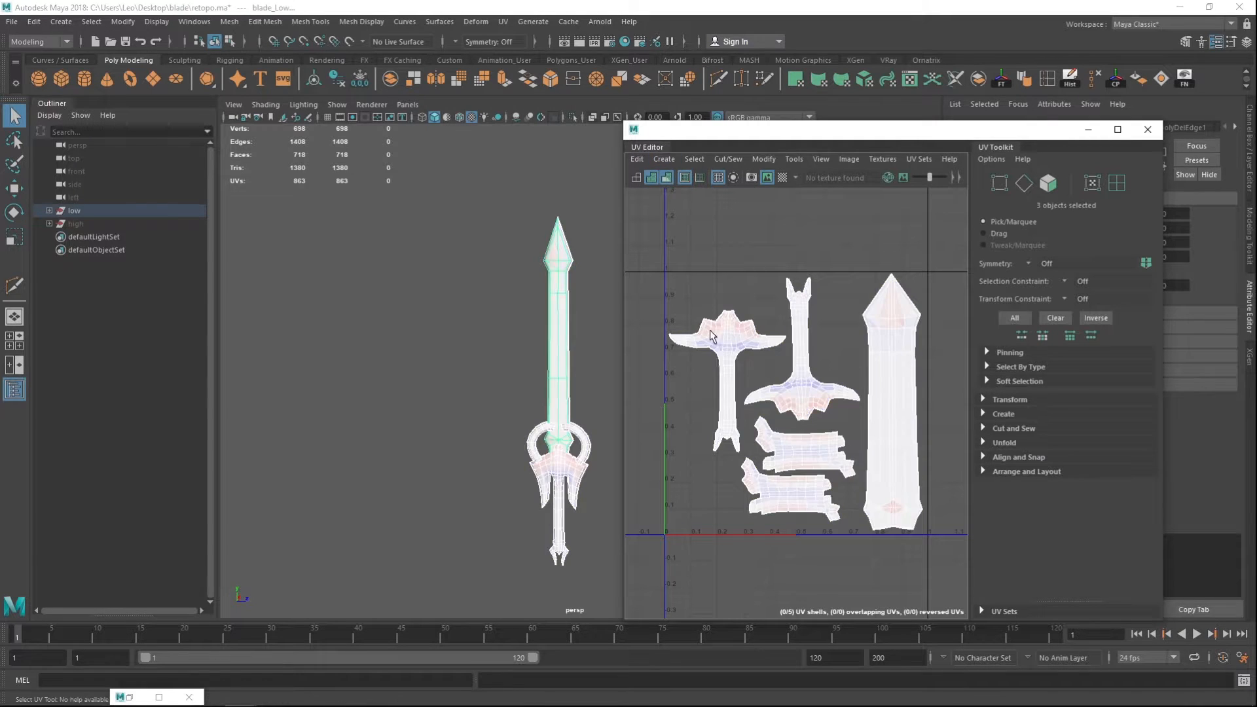
{"action": "left_click", "coordinate": [668, 182]}
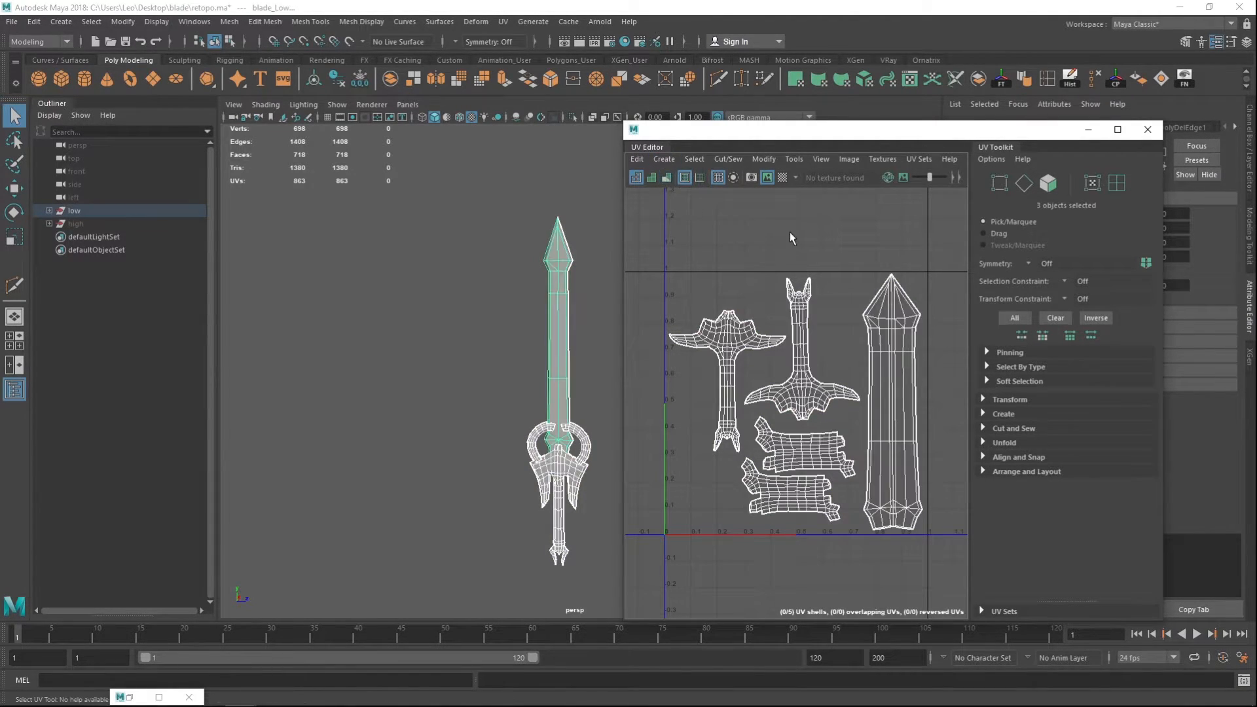
{"action": "left_click", "coordinate": [1089, 129]}
{"action": "left_click", "coordinate": [658, 353]}
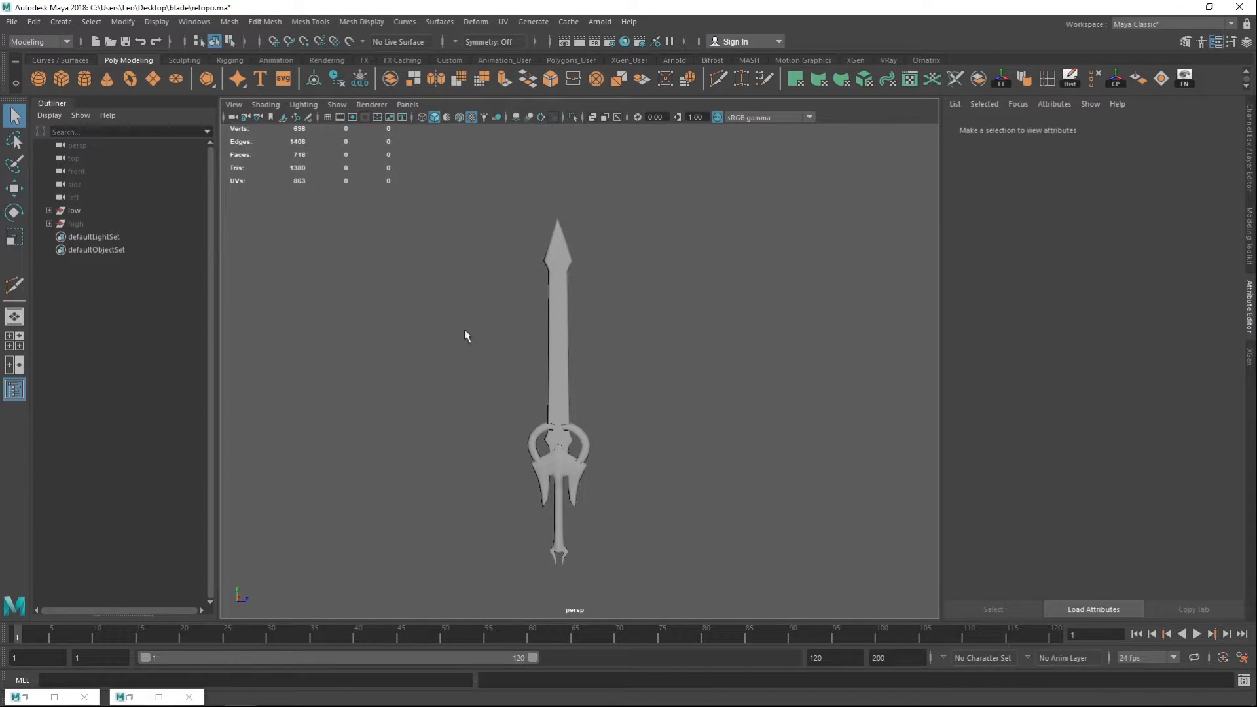
Step: Hide the low group and show the high group, framing the high-poly sword in the view
{"action": "left_click", "coordinate": [88, 211]}
{"action": "key", "text": "ctrl+h"}
{"action": "left_click", "coordinate": [106, 214]}
{"action": "left_click", "coordinate": [115, 223]}
{"action": "key", "text": "shift+h"}
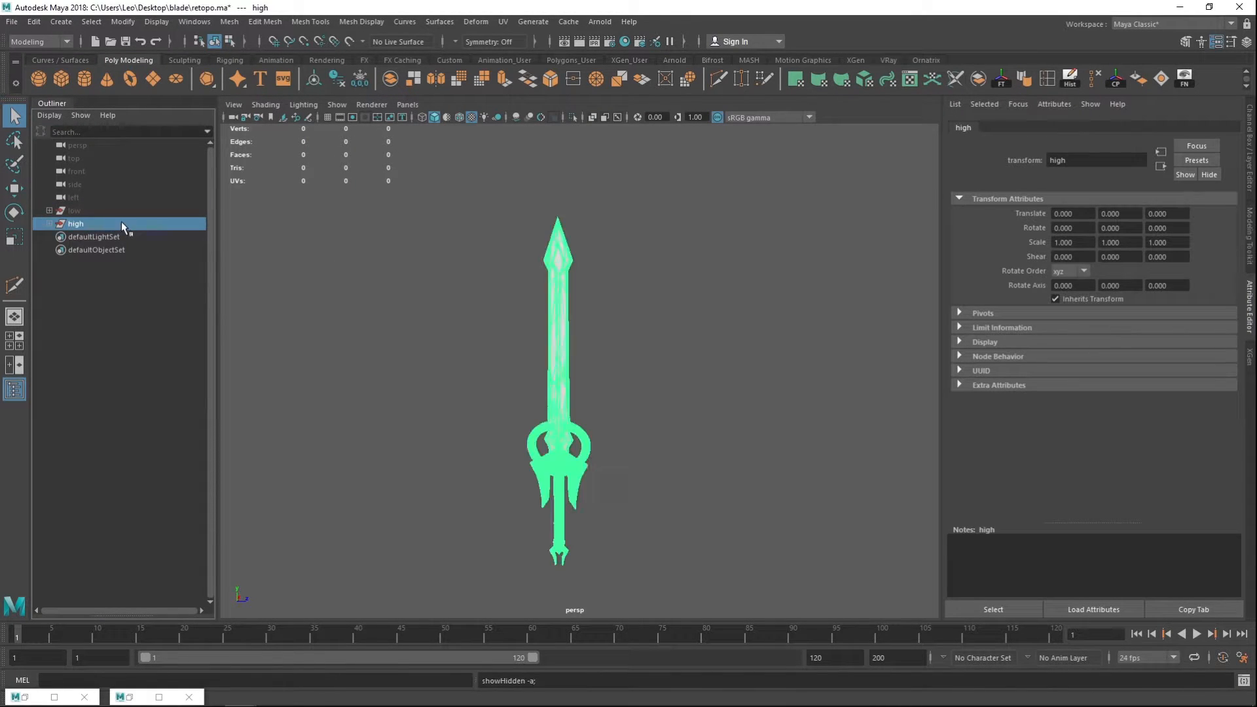
{"action": "left_click", "coordinate": [655, 325]}
{"action": "key", "text": "f"}
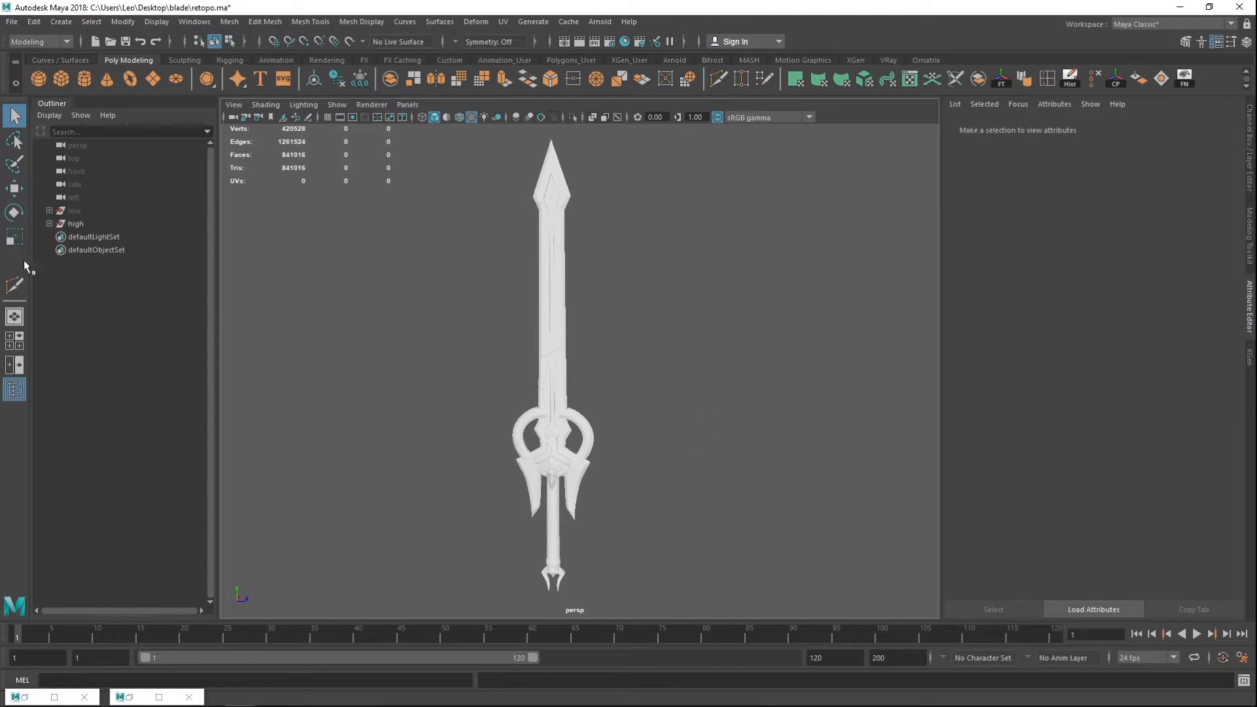
Step: Expand the low and high groups in the Outliner to compare the names of their meshes
{"action": "left_click", "coordinate": [49, 210]}
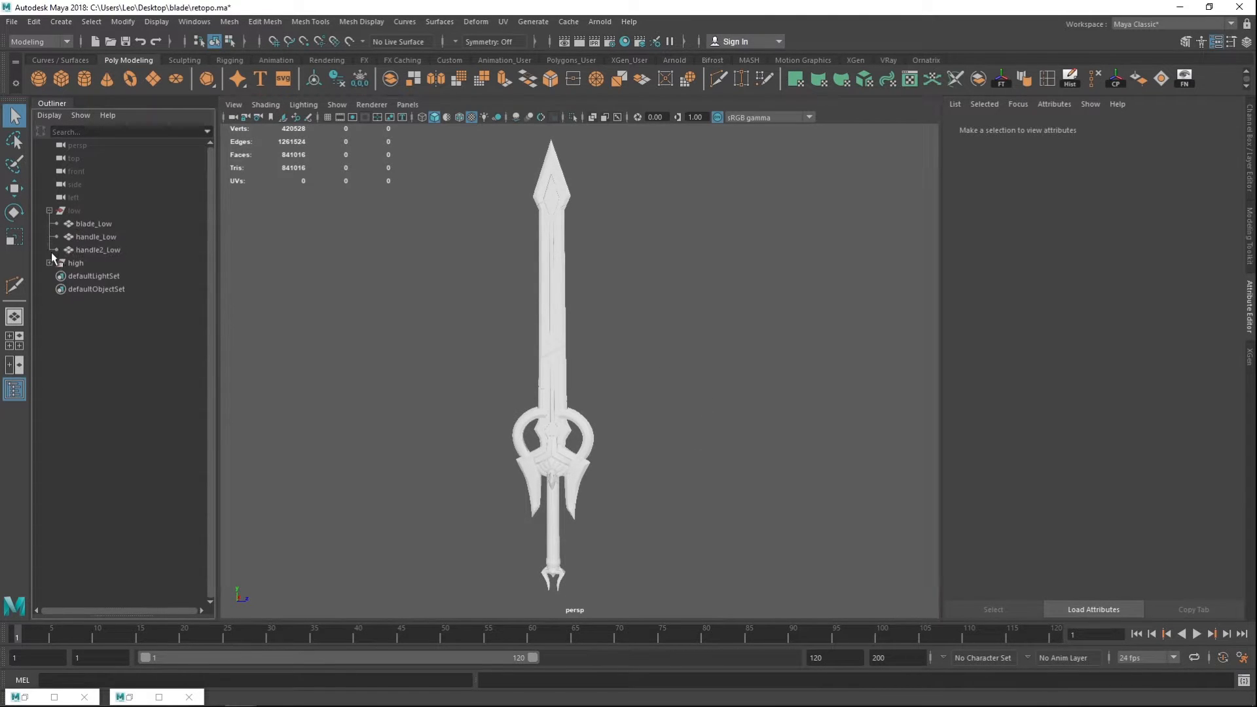
{"action": "left_click", "coordinate": [51, 262]}
{"action": "double_click", "coordinate": [108, 226]}
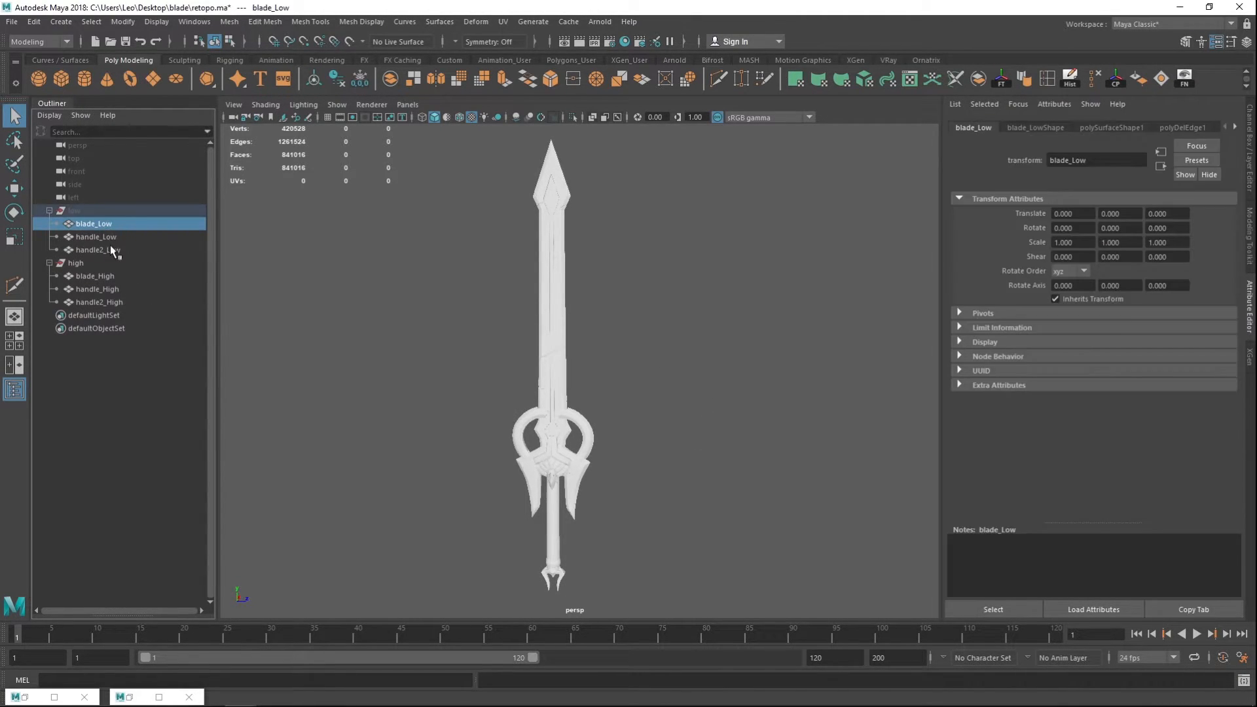
{"action": "left_click", "coordinate": [113, 243]}
Step: Retype the suffix of the low-poly blade's name so that it reads blade_Low
{"action": "double_click", "coordinate": [130, 224]}
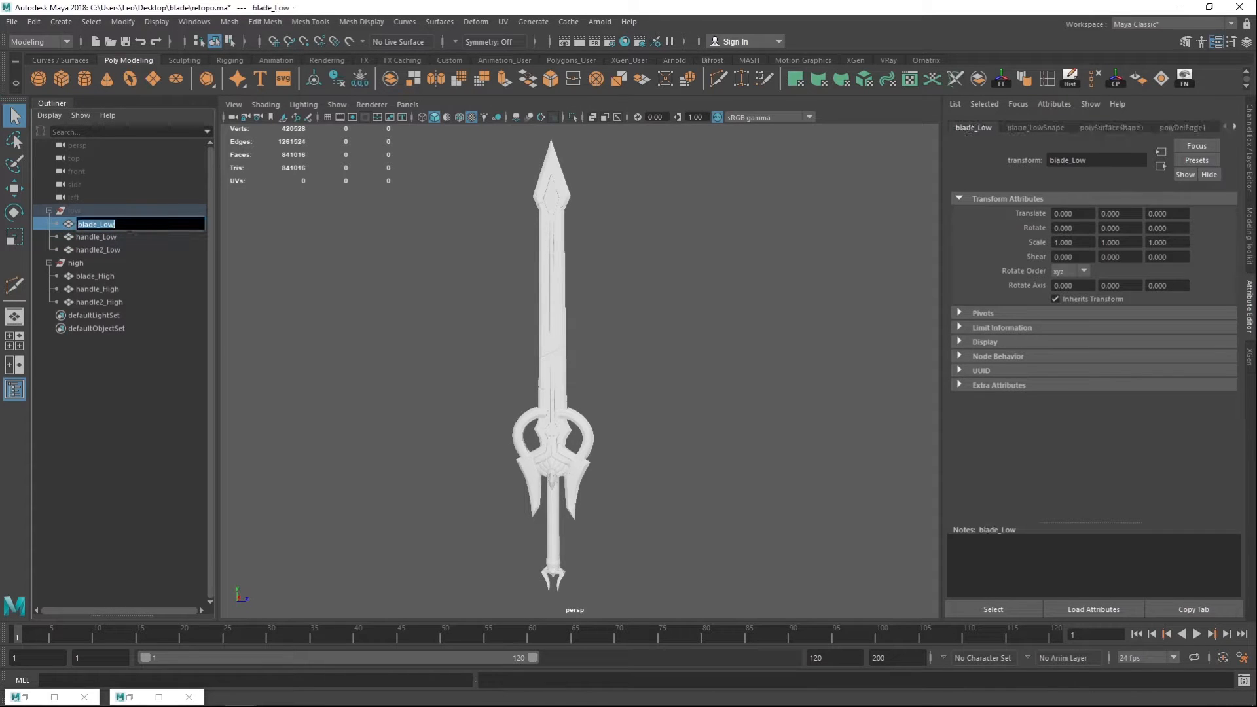
{"action": "left_click_drag", "start_coordinate": [116, 225], "coordinate": [103, 225]}
{"action": "left_click", "coordinate": [115, 229]}
{"action": "left_click_drag", "start_coordinate": [115, 229], "coordinate": [99, 228]}
{"action": "type", "text": "low"}
{"action": "key", "text": "BackSpace"}
{"action": "key", "text": "BackSpace"}
{"action": "key", "text": "BackSpace"}
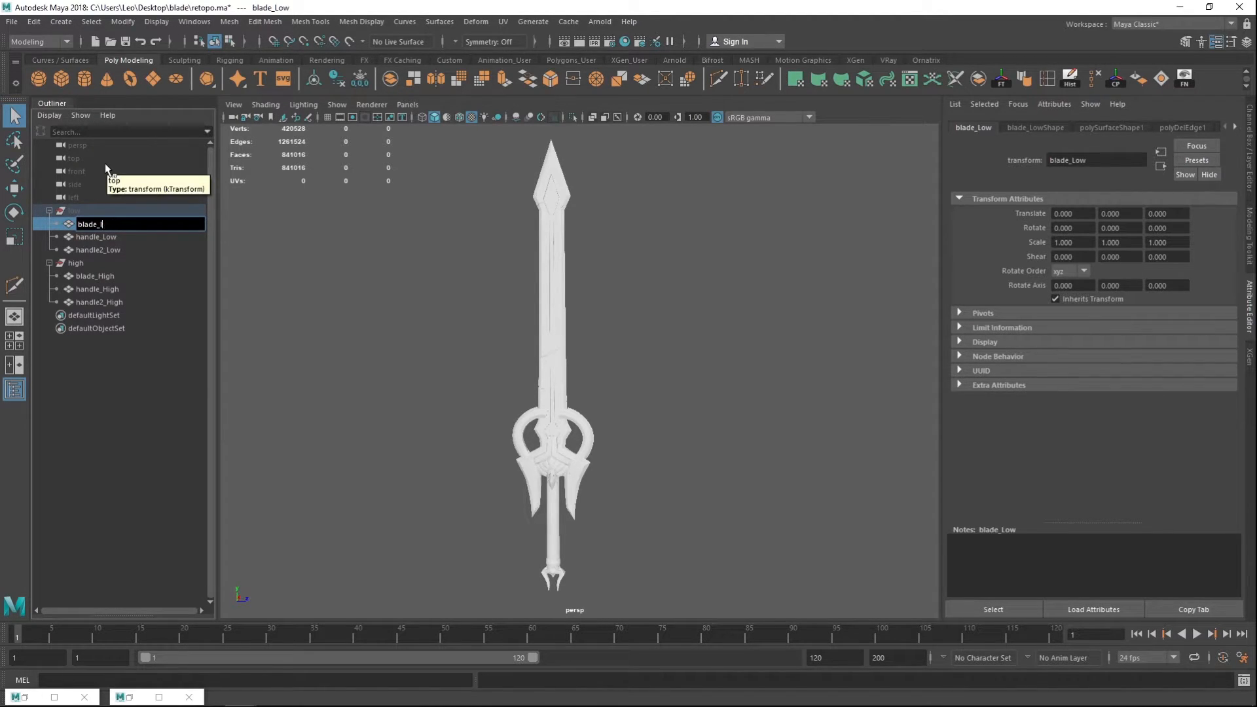
{"action": "type", "text": "Low"}
Step: Select the high-poly meshes one by one to check which sword part each name refers to
{"action": "left_click", "coordinate": [135, 236]}
{"action": "left_click", "coordinate": [123, 303]}
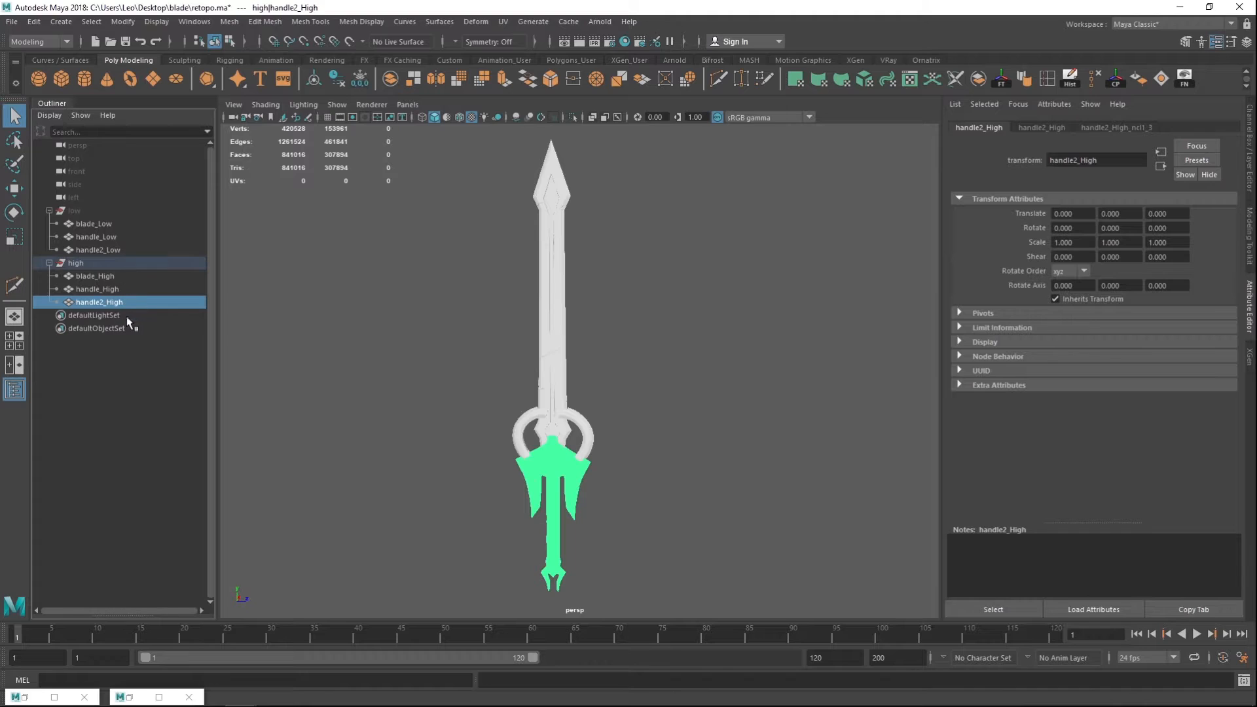
{"action": "left_click", "coordinate": [110, 289]}
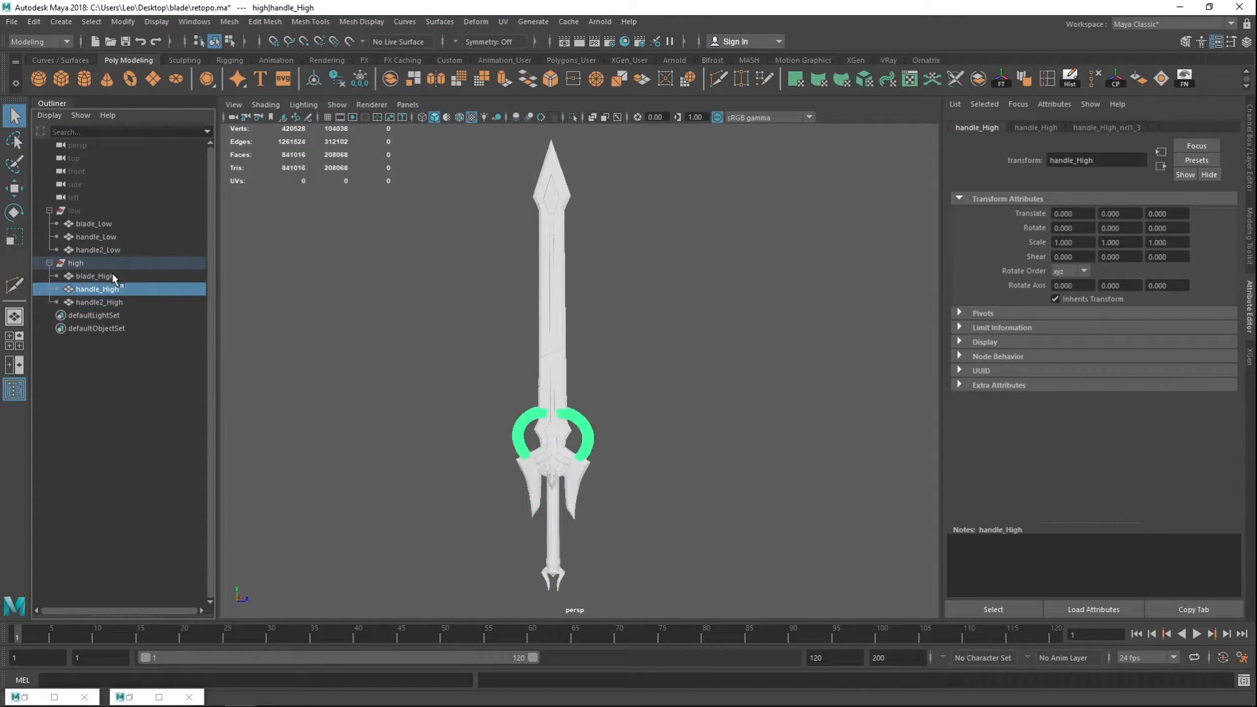
{"action": "left_click", "coordinate": [110, 276]}
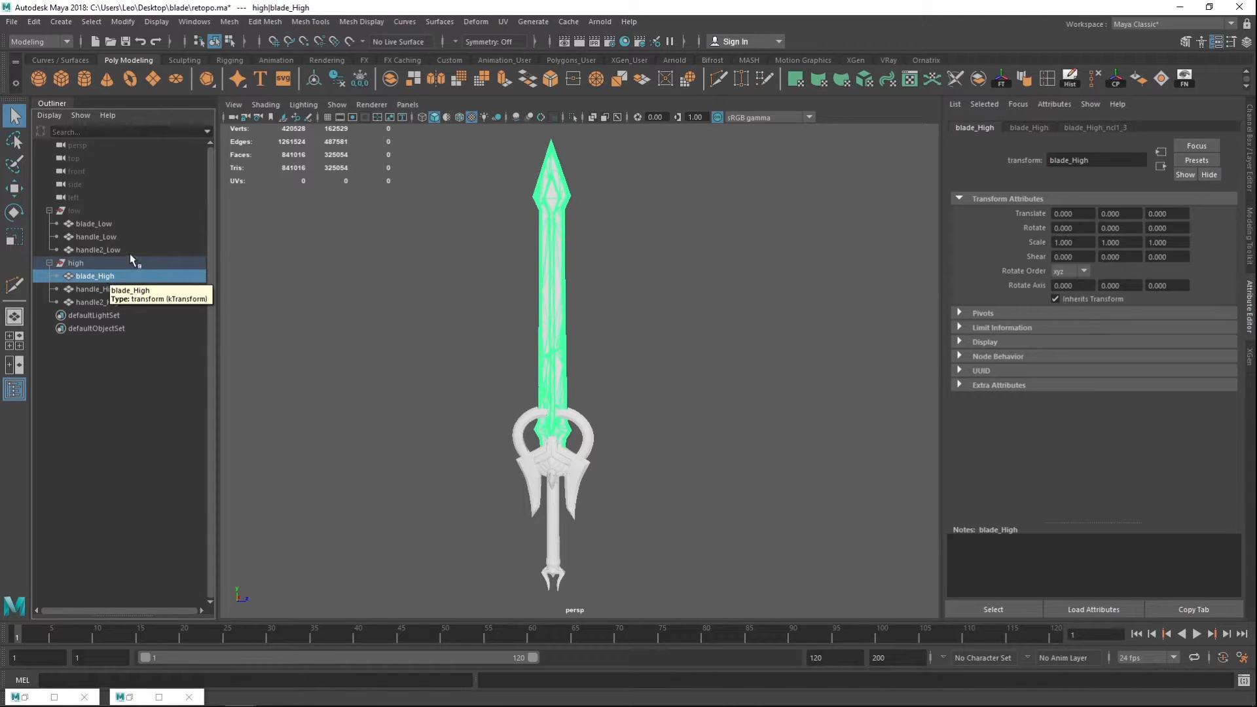
Step: Show the hidden low-poly sword beside the high-poly one with the Move tool active, and clear the selection
{"action": "left_click", "coordinate": [103, 224]}
{"action": "key", "text": "shift+h"}
{"action": "key", "text": "w"}
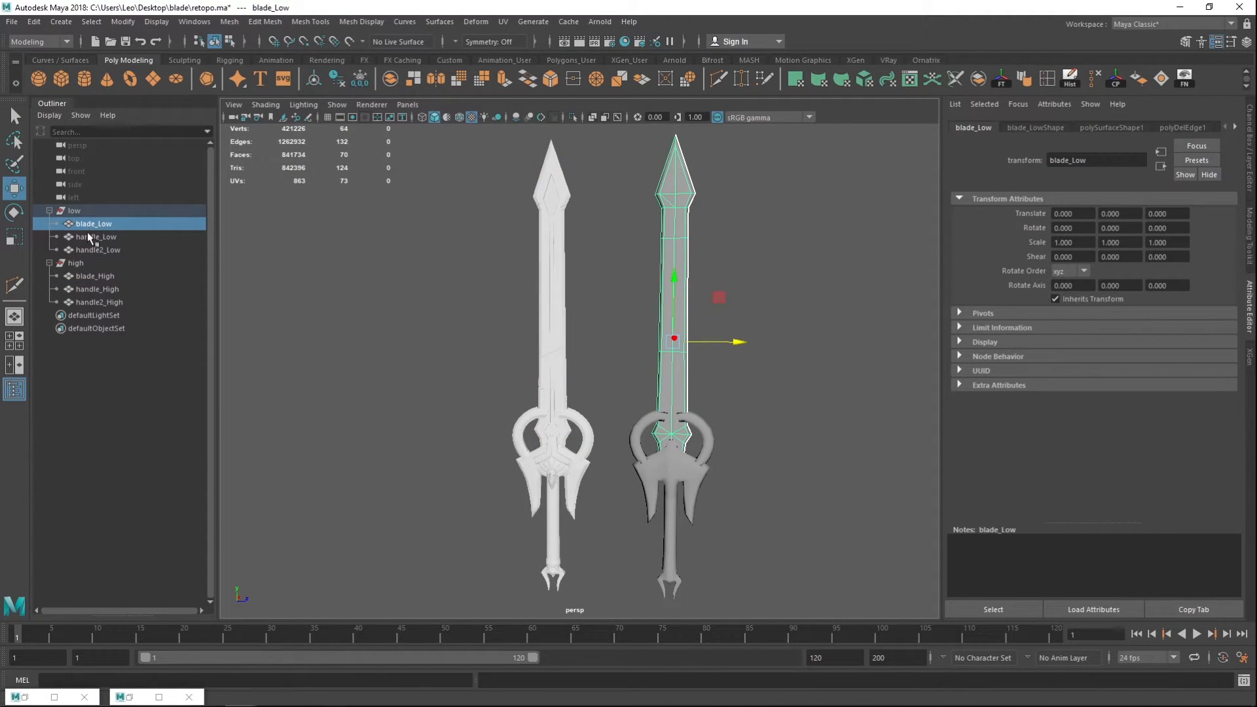
{"action": "left_click", "coordinate": [97, 276]}
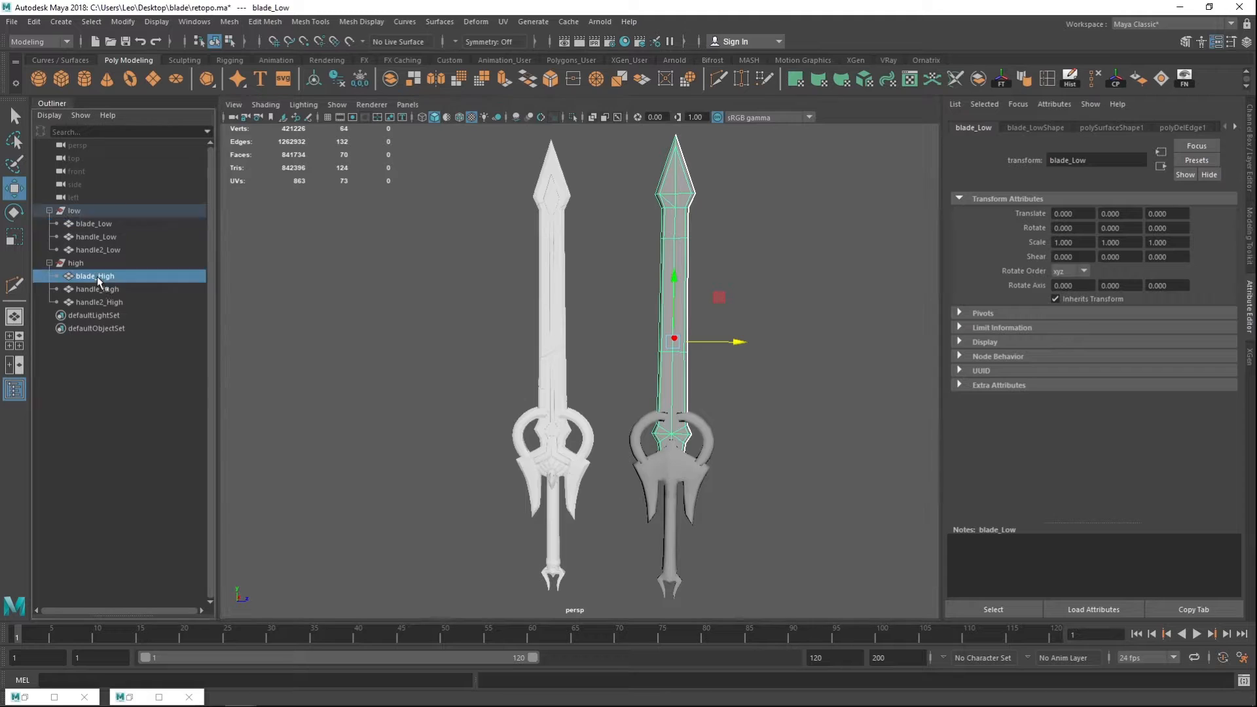
{"action": "left_click", "coordinate": [448, 334]}
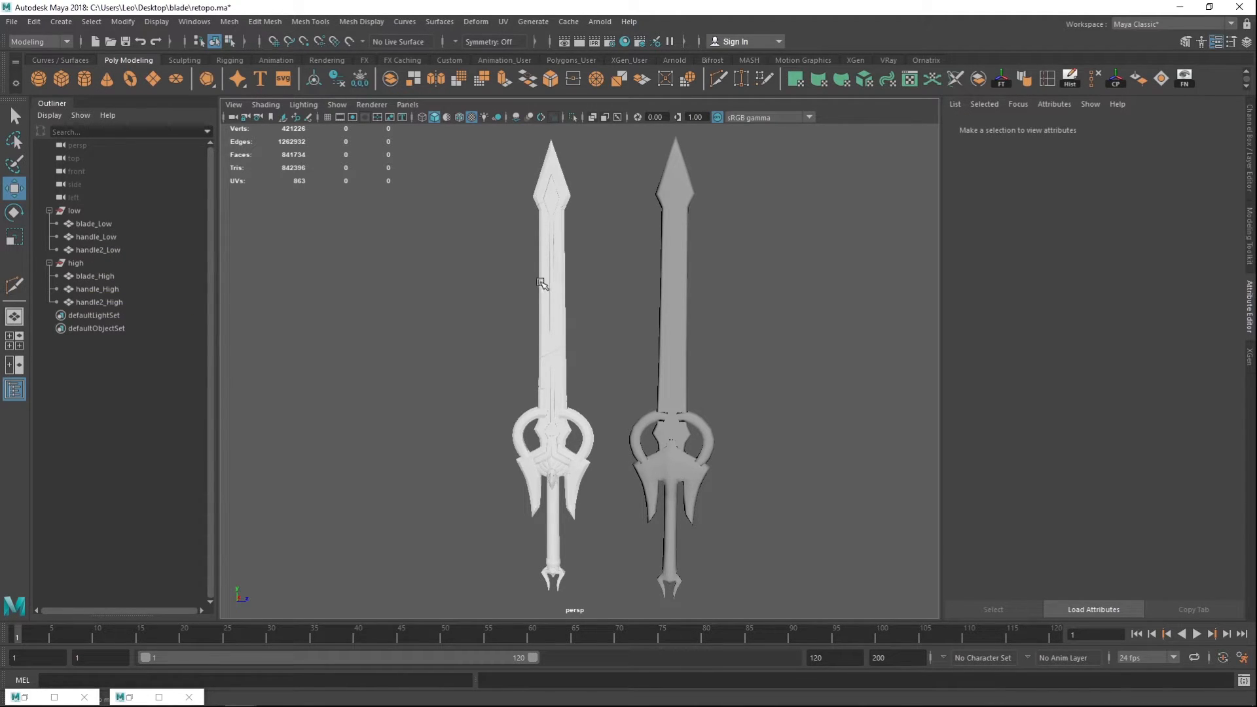
Step: Rename the low-poly blade's shape node to blade_Low by removing its Shape suffix
{"action": "left_click", "coordinate": [674, 278]}
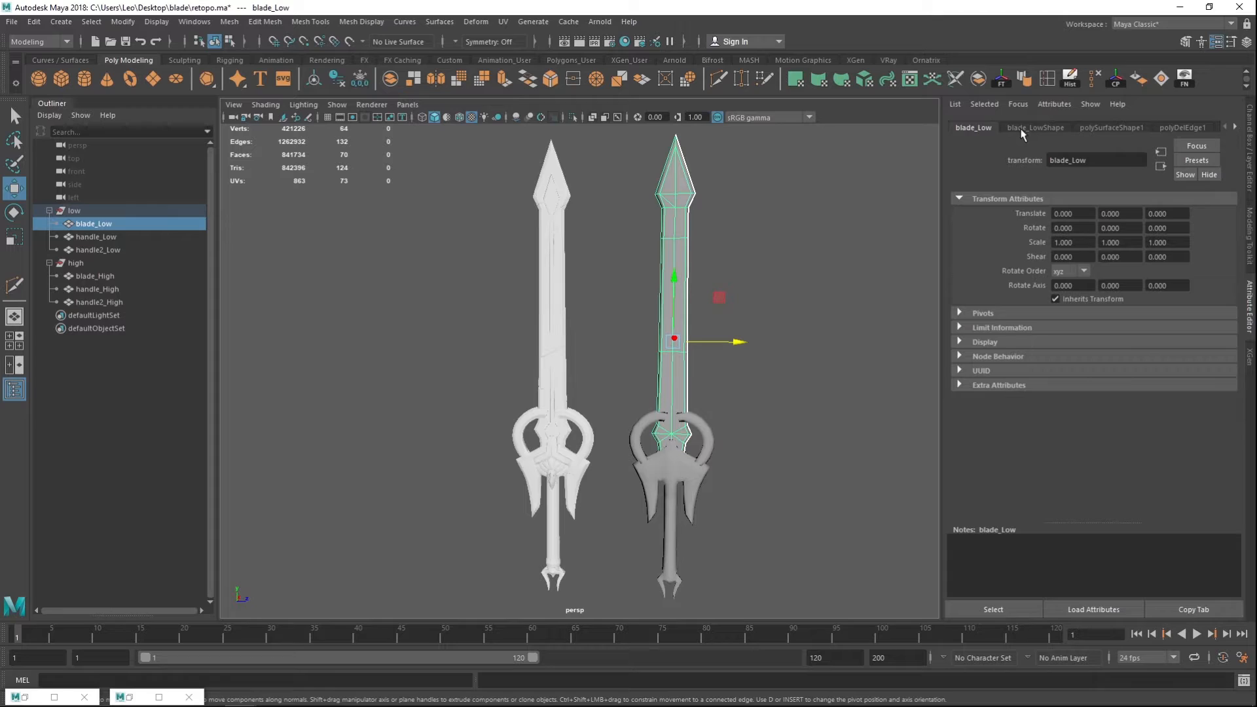
{"action": "left_click", "coordinate": [1040, 131]}
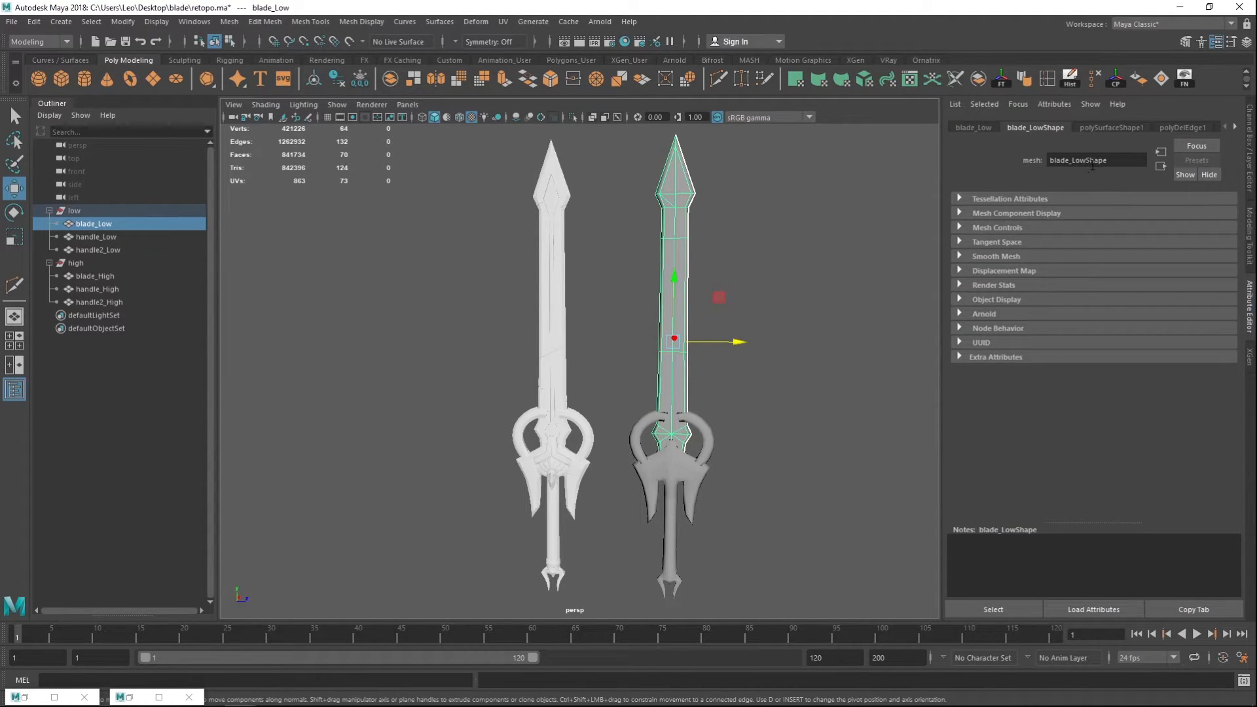
{"action": "left_click_drag", "start_coordinate": [1087, 164], "coordinate": [1112, 165]}
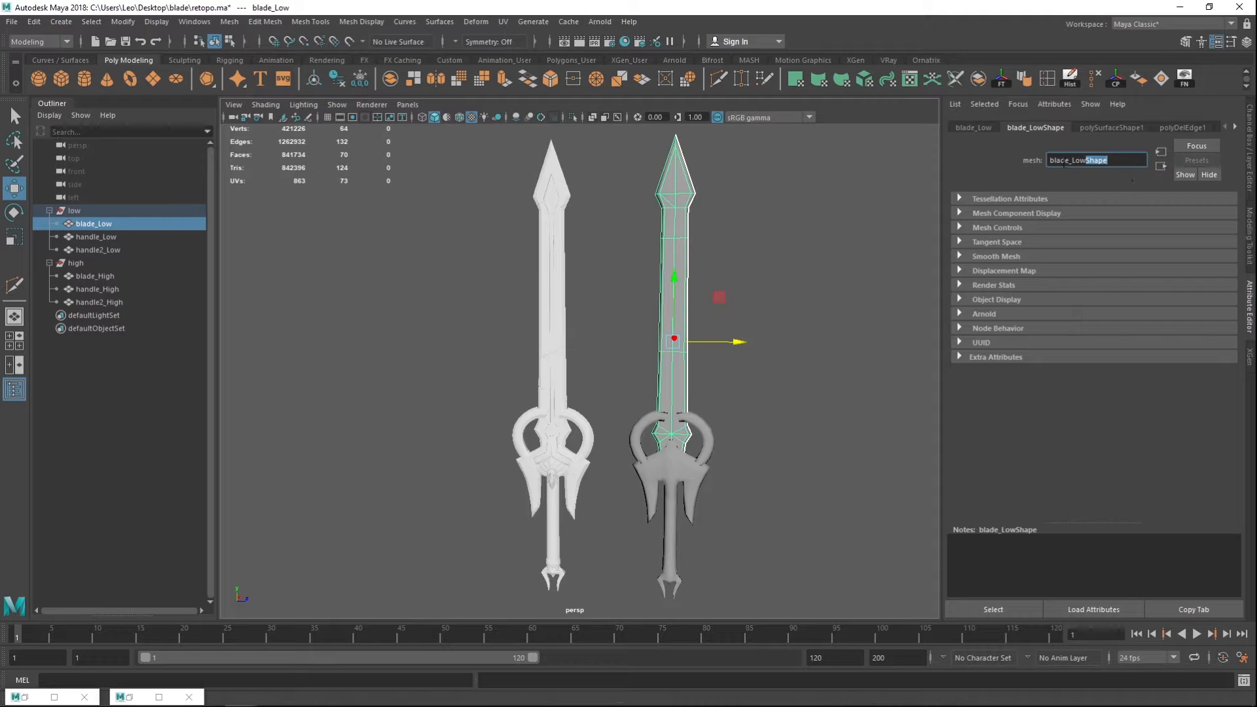
{"action": "key", "text": "BackSpace"}
{"action": "key", "text": "Return"}
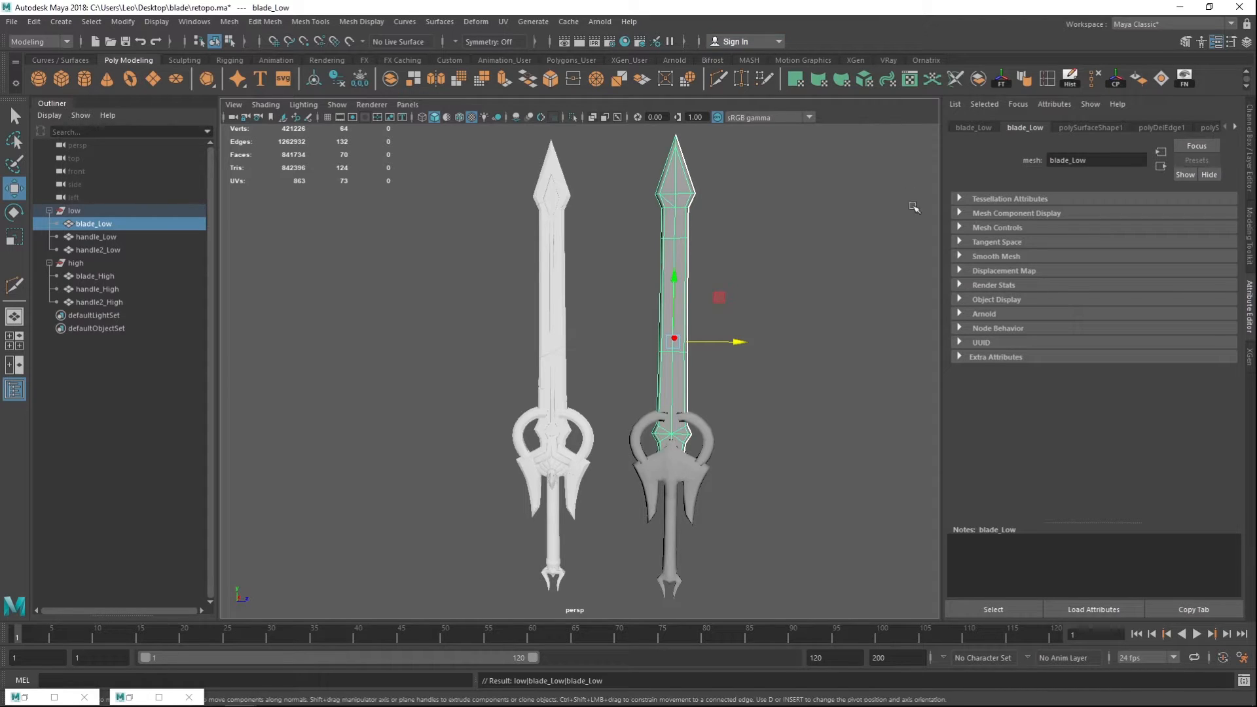
Step: Check the shape node names of blade_High, handle_High and handle2_High
{"action": "left_click", "coordinate": [97, 277]}
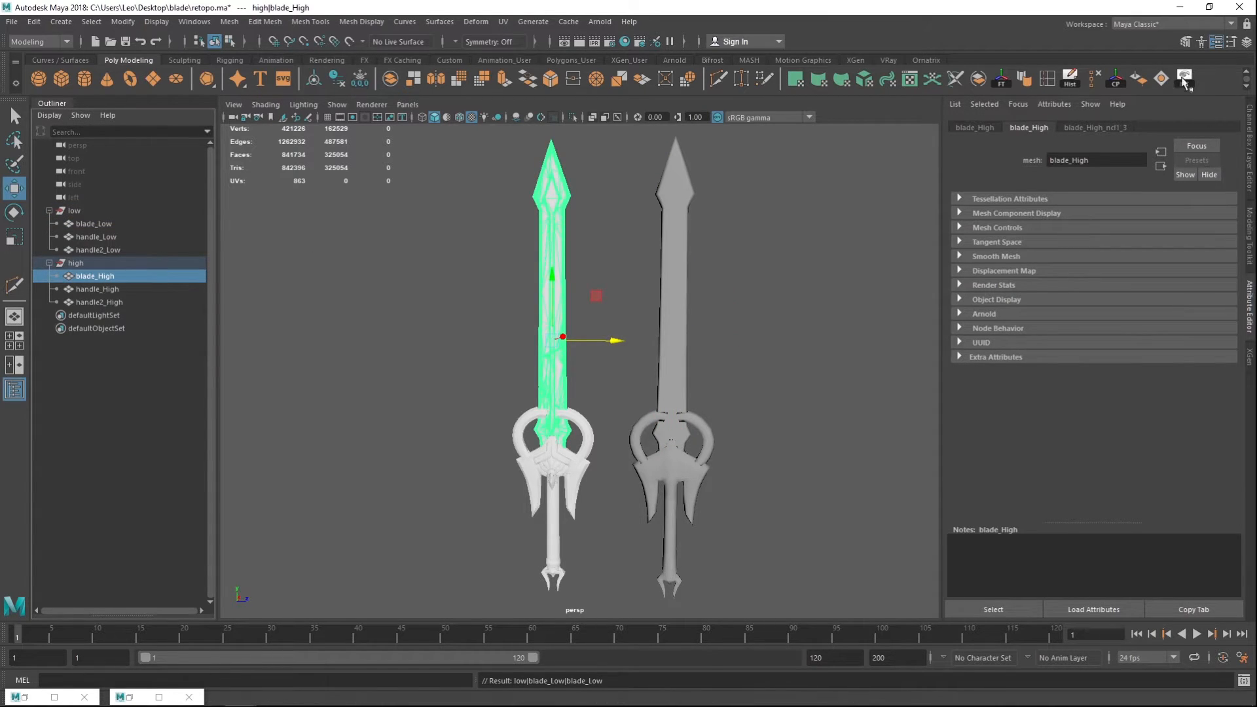
{"action": "left_click", "coordinate": [1091, 129]}
{"action": "left_click", "coordinate": [957, 129]}
{"action": "left_click", "coordinate": [1048, 127]}
{"action": "left_click", "coordinate": [121, 290]}
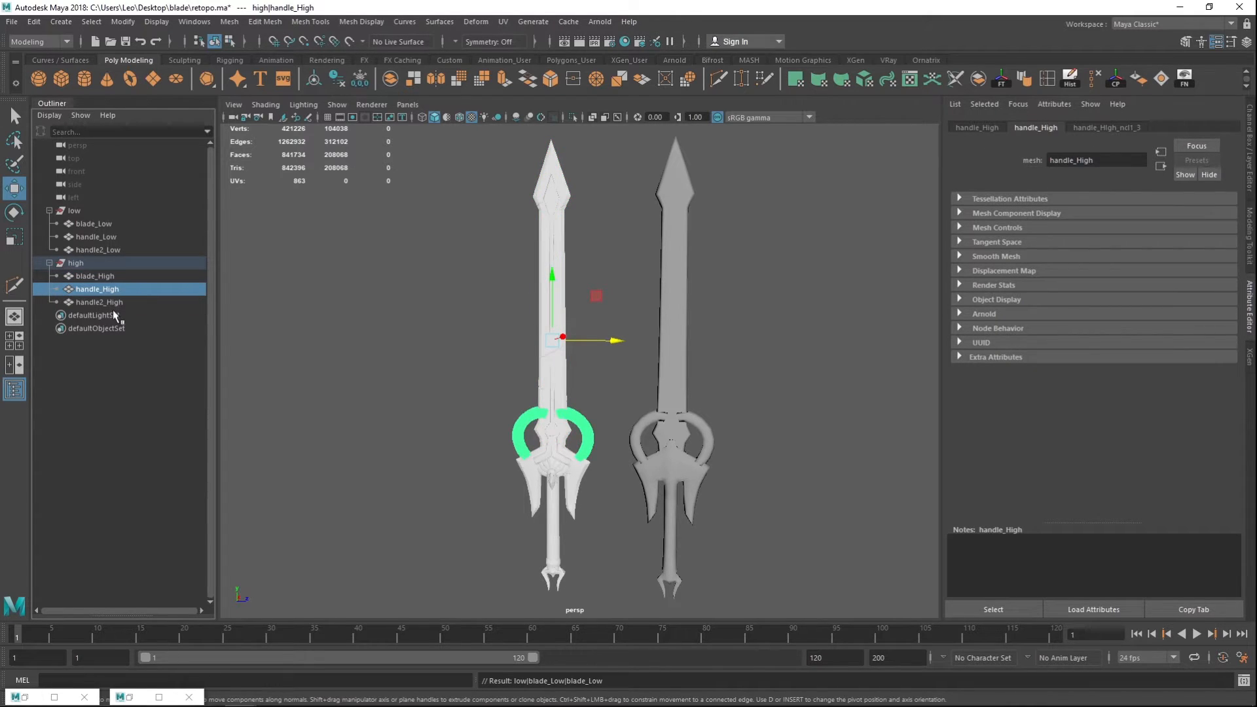
{"action": "left_click", "coordinate": [114, 303]}
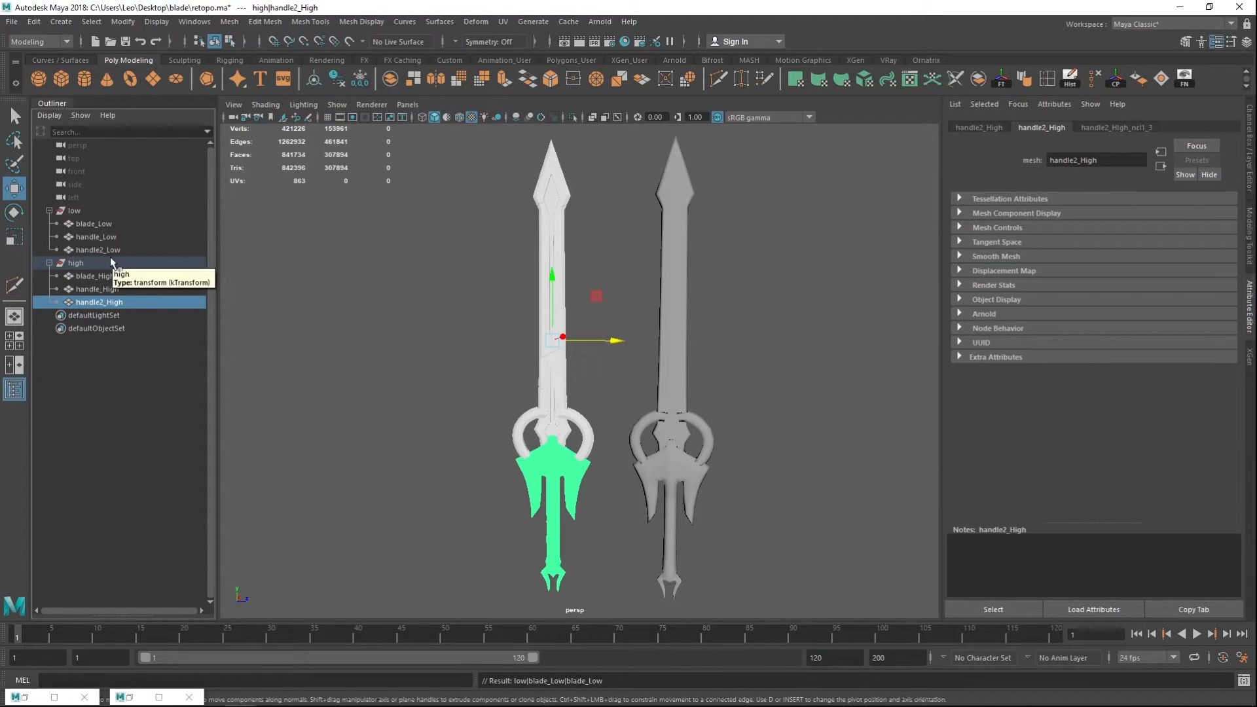
Step: Rename the shape nodes of the two low-poly handle meshes to handle_Low and handle2_Low, and clear the selection
{"action": "left_click", "coordinate": [118, 224]}
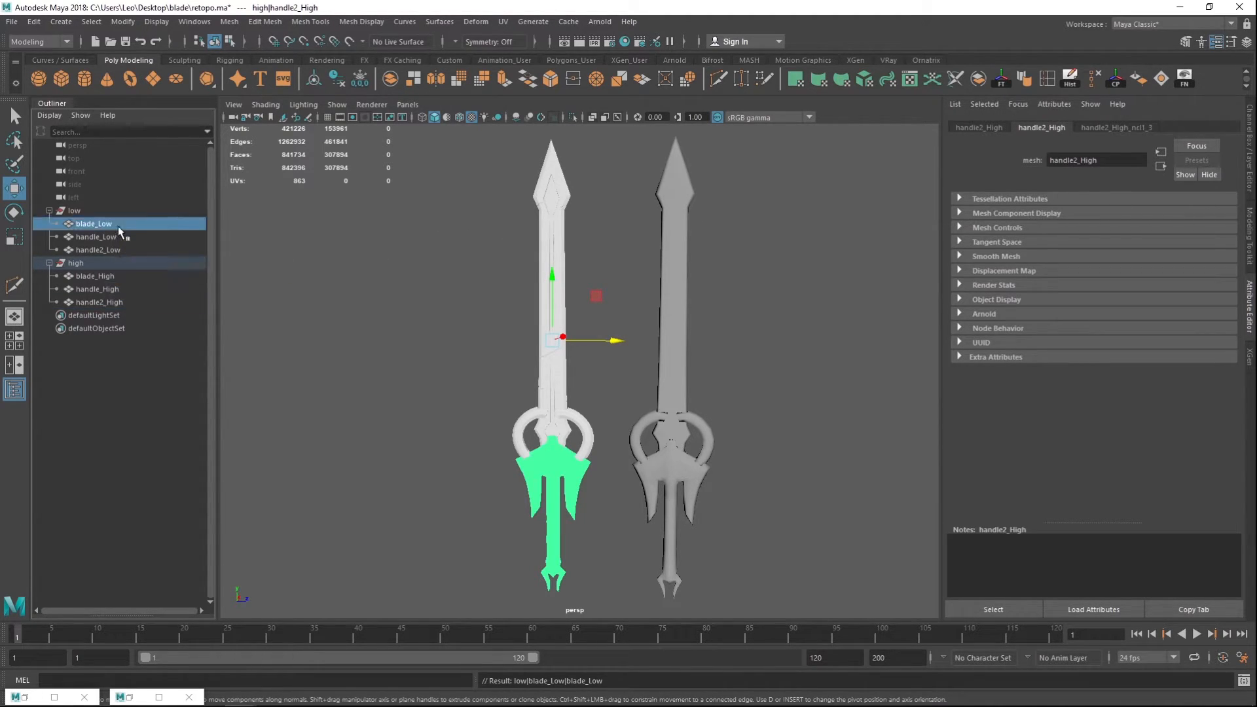
{"action": "left_click", "coordinate": [126, 237]}
{"action": "left_click_drag", "start_coordinate": [1112, 160], "coordinate": [1086, 161]}
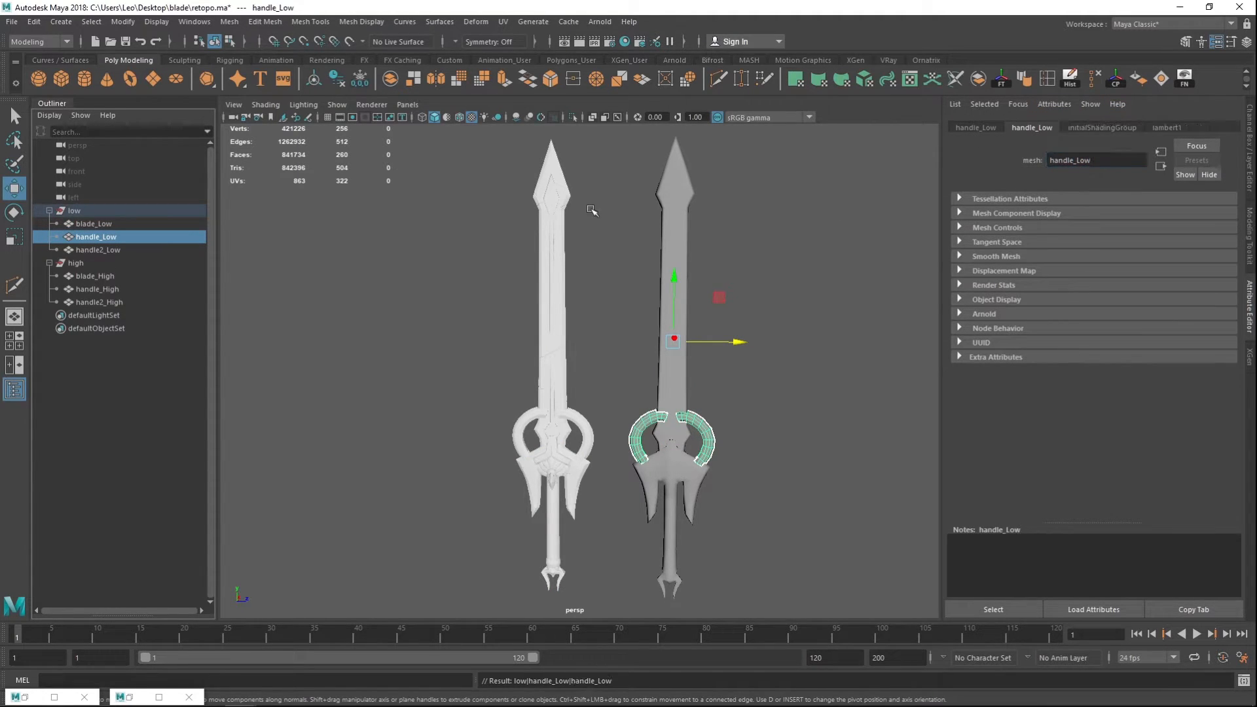
{"action": "left_click", "coordinate": [145, 250]}
{"action": "left_click_drag", "start_coordinate": [1129, 161], "coordinate": [1098, 163]}
{"action": "key", "text": "BackSpace"}
{"action": "key", "text": "Return"}
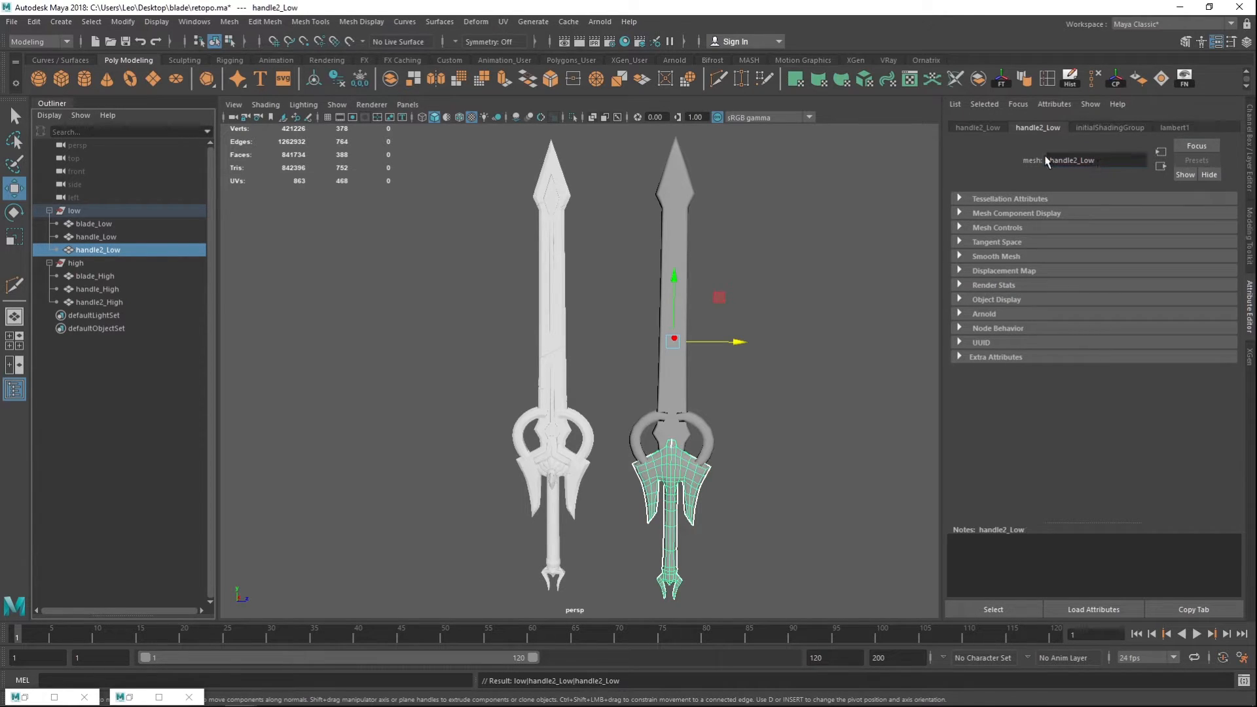
{"action": "left_click", "coordinate": [114, 236]}
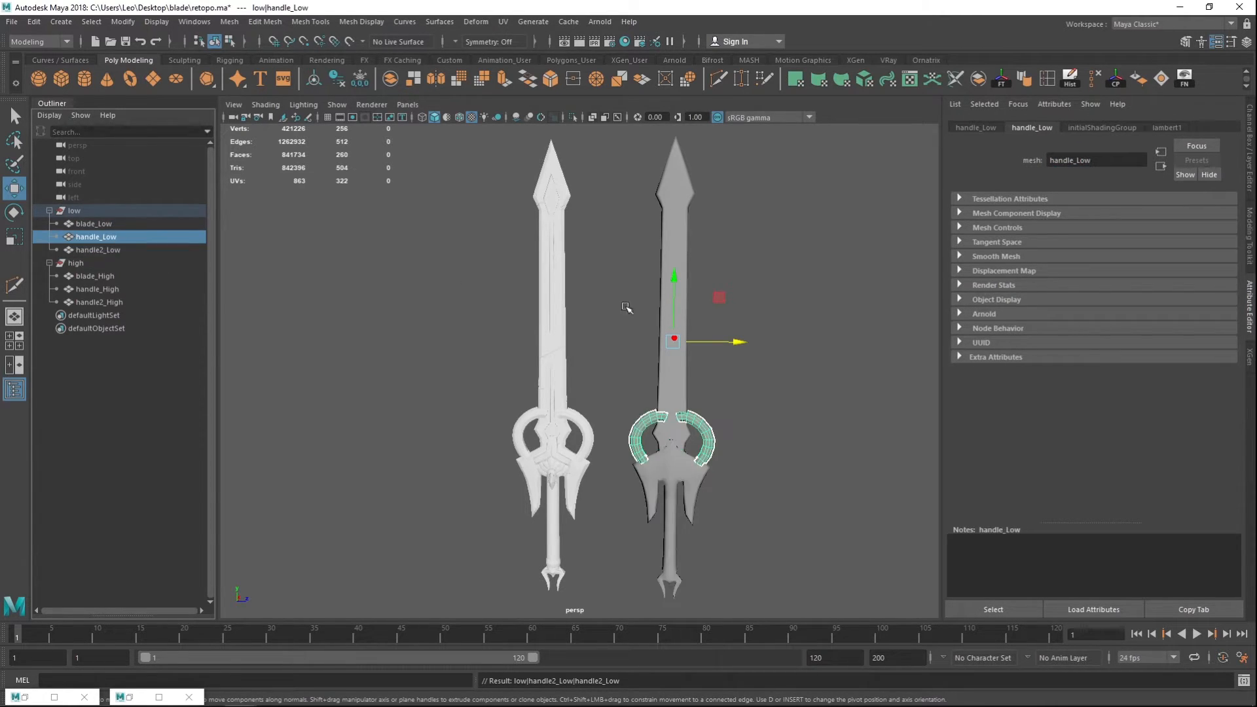
{"action": "left_click", "coordinate": [807, 426]}
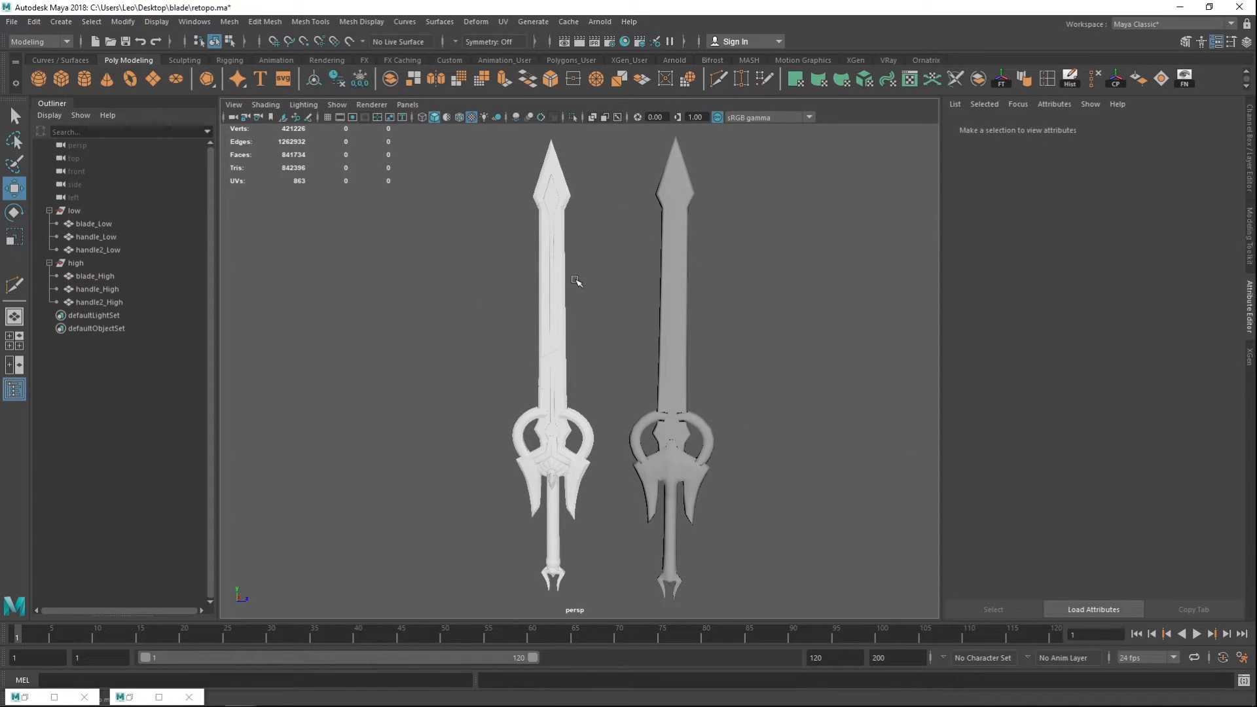
Step: Select all three low-poly meshes and move them horizontally towards the high-poly sword
{"action": "left_click_drag", "start_coordinate": [782, 340], "coordinate": [632, 524]}
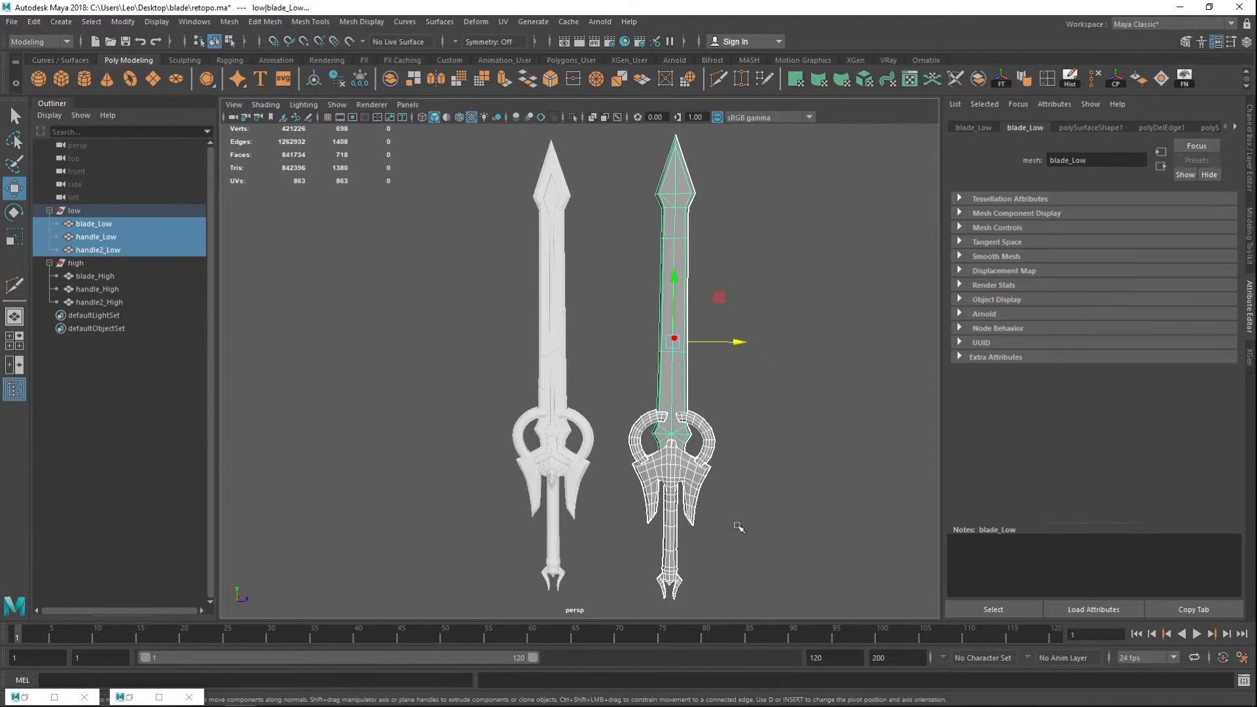
{"action": "mouse_move", "coordinate": [734, 342]}
{"action": "left_mouse_down"}
{"action": "mouse_move", "coordinate": [593, 340]}
{"action": "mouse_move", "coordinate": [721, 341]}
{"action": "left_mouse_up"}
{"action": "left_click", "coordinate": [640, 341]}
Step: Undo the low-poly sword's move and the renaming of the low-poly shape nodes
{"action": "key", "text": "ctrl+z"}
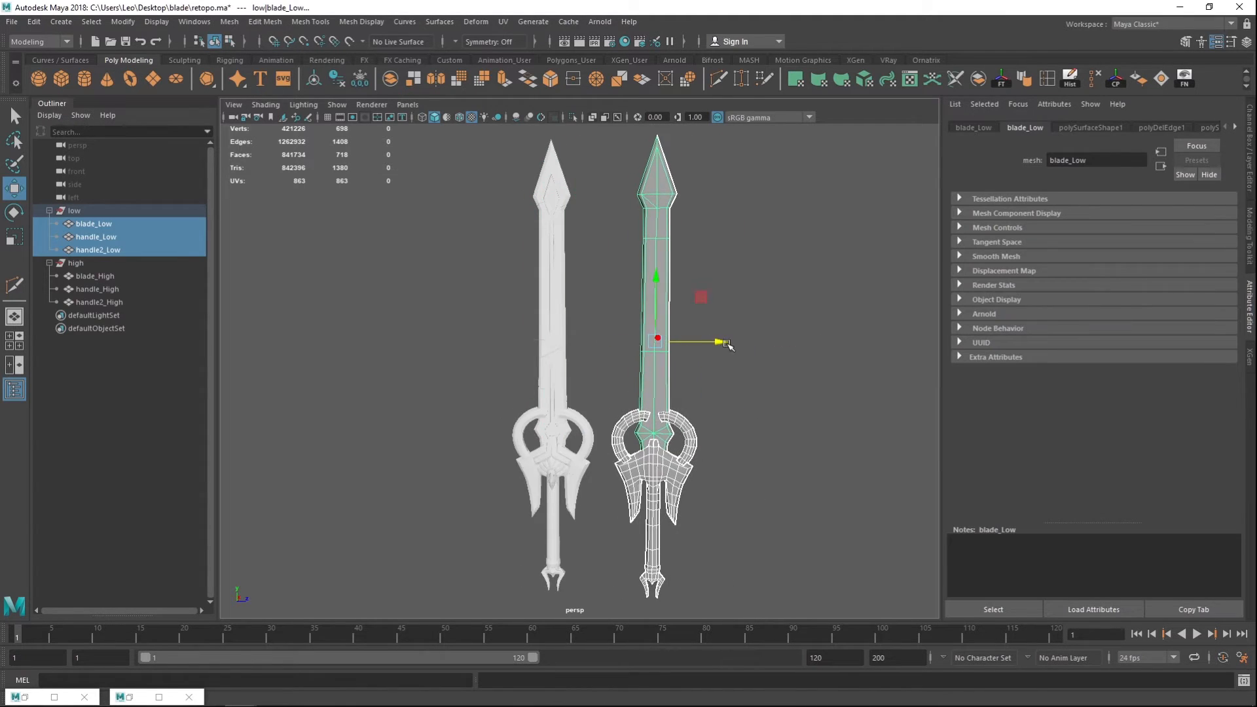
{"action": "key", "text": "ctrl+z"}
{"action": "key", "text": "ctrl+z"}
{"action": "key", "text": "ctrl+z"}
{"action": "key", "text": "ctrl+z"}
{"action": "key", "text": "ctrl+z"}
{"action": "key", "text": "ctrl+z"}
{"action": "key", "text": "ctrl+z"}
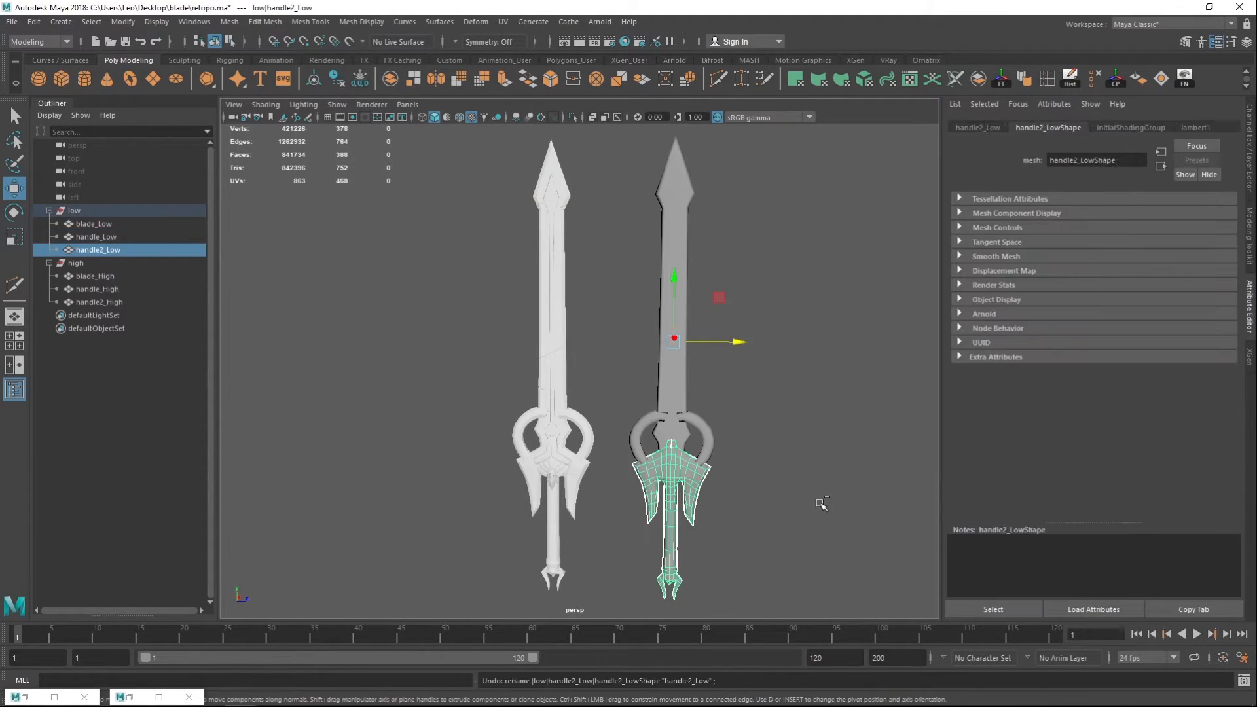
{"action": "key", "text": "ctrl+z"}
{"action": "key", "text": "ctrl+z"}
{"action": "key", "text": "ctrl+z"}
{"action": "key", "text": "ctrl+z"}
{"action": "key", "text": "ctrl+z"}
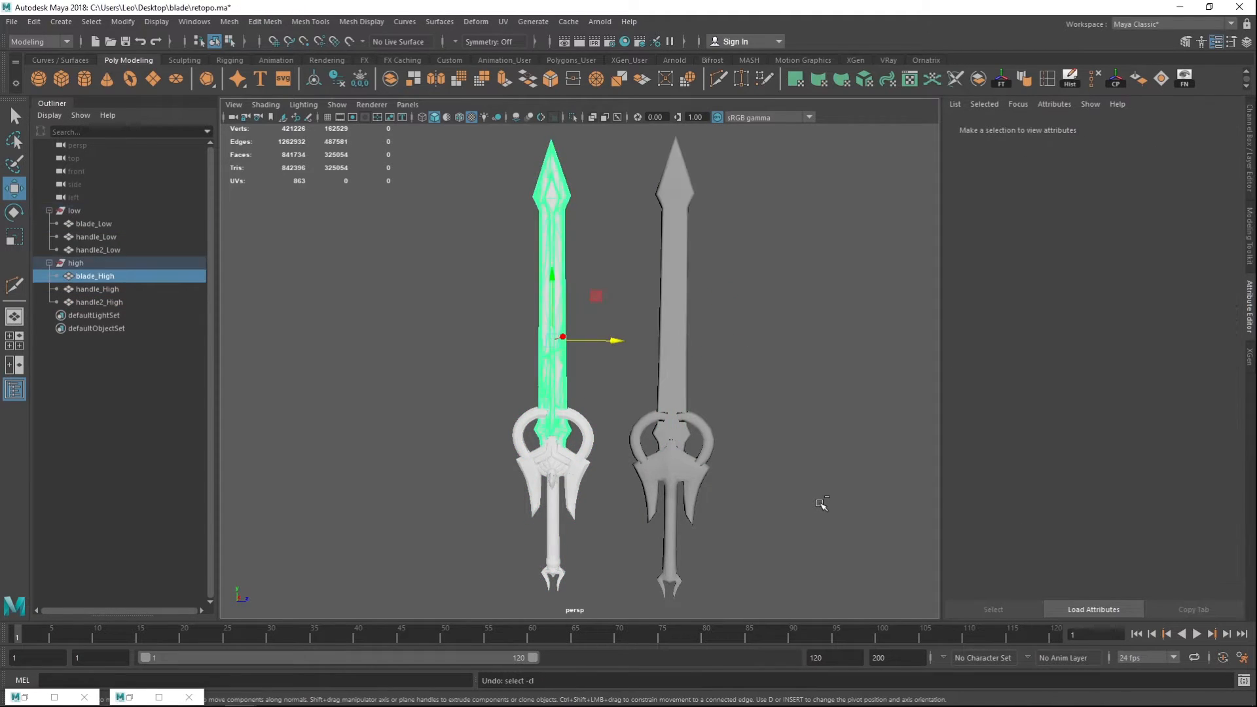
Step: Hide the high group so that only the low-poly sword is displayed
{"action": "left_click", "coordinate": [790, 372]}
{"action": "left_click_drag", "start_coordinate": [729, 474], "coordinate": [679, 387], "text": "alt"}
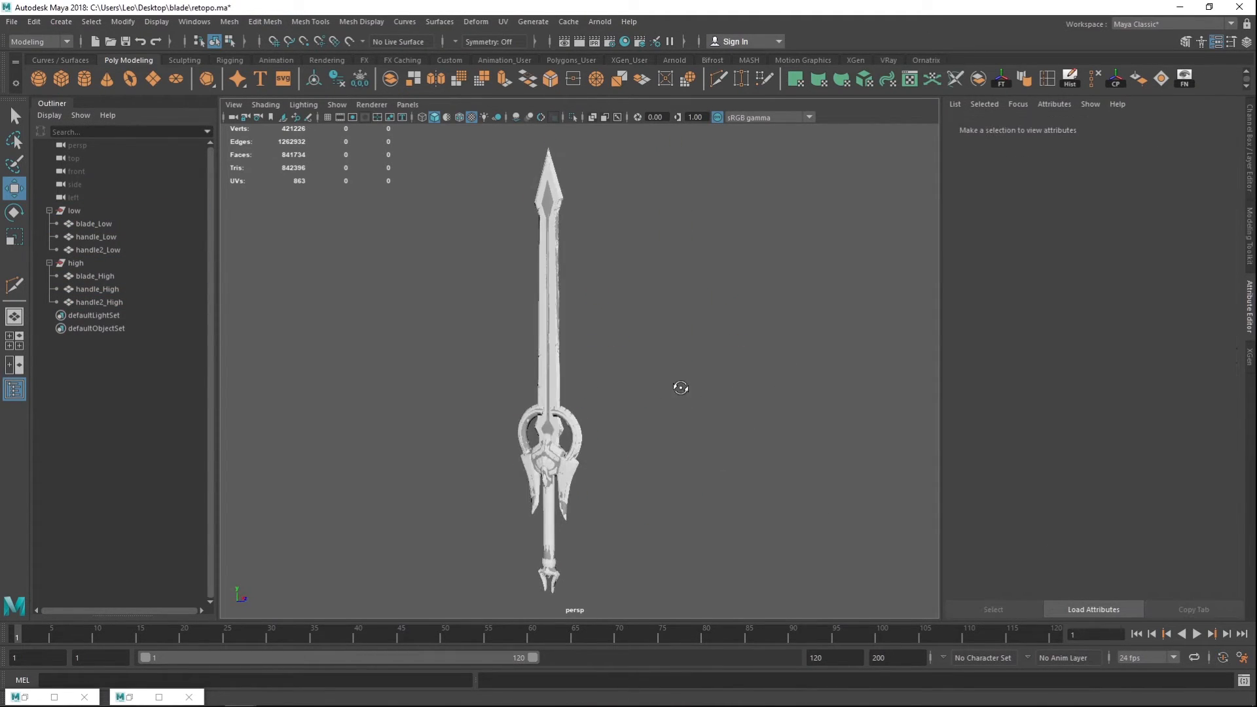
{"action": "left_click", "coordinate": [73, 263]}
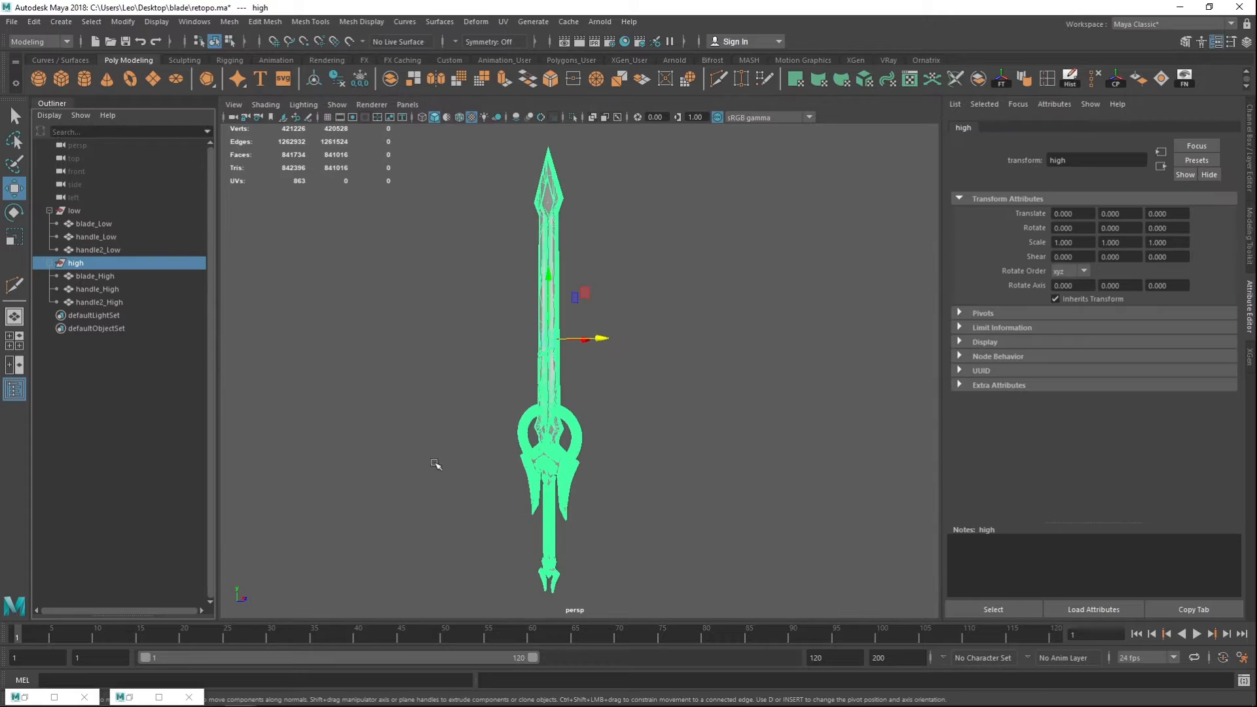
{"action": "key", "text": "ctrl+h"}
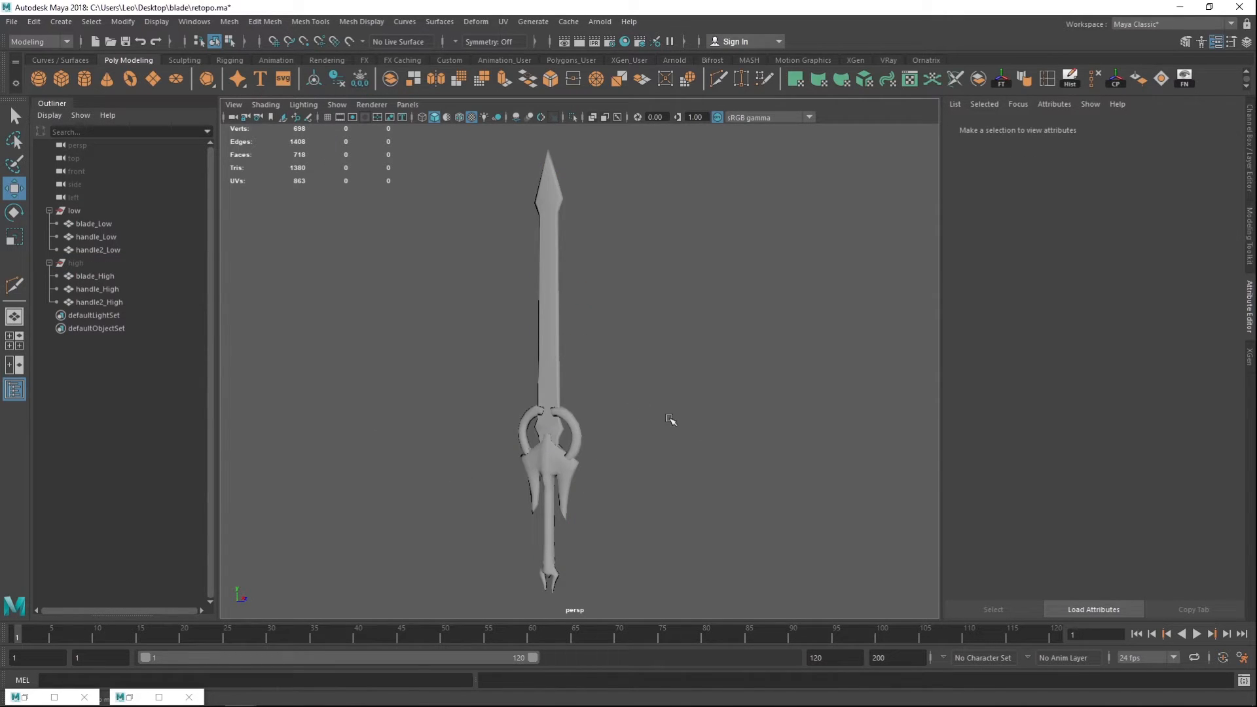
{"action": "left_click_drag", "start_coordinate": [587, 393], "coordinate": [661, 372], "text": "alt"}
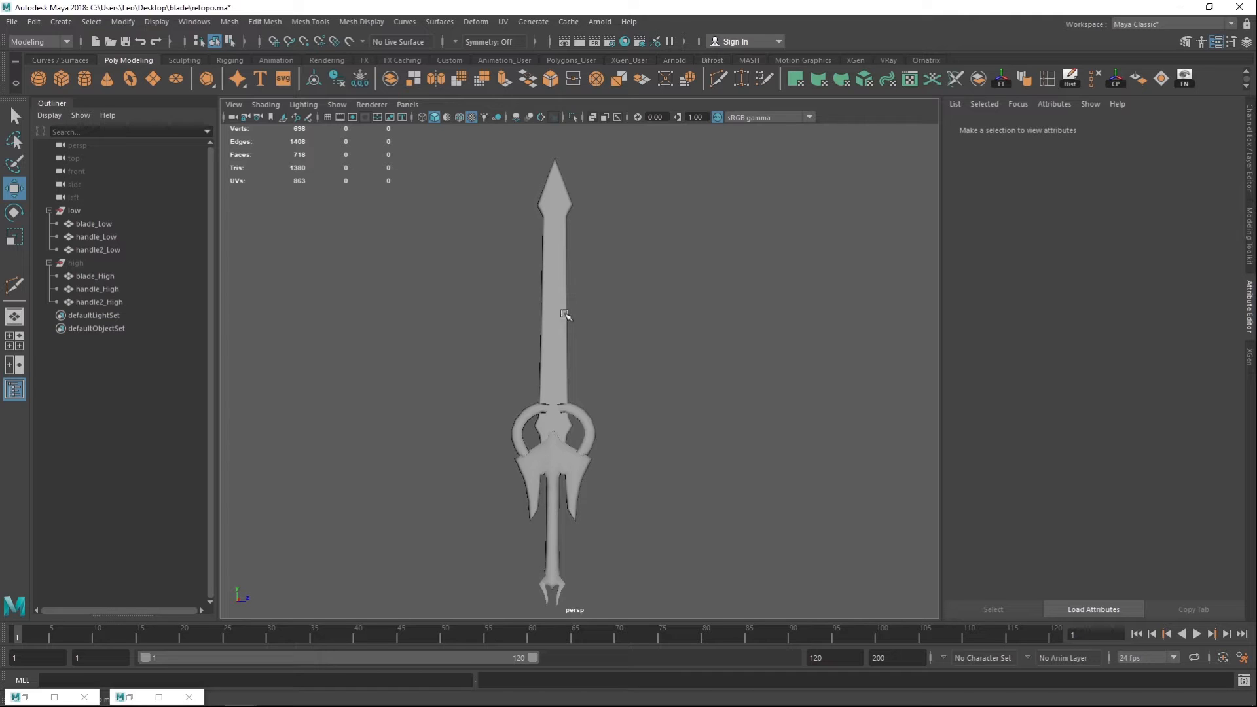
Step: Select the low-poly blade mesh and assign a new Lambert material to it
{"action": "left_click", "coordinate": [570, 311]}
{"action": "middle_click_drag", "start_coordinate": [597, 448], "coordinate": [613, 378], "text": "alt"}
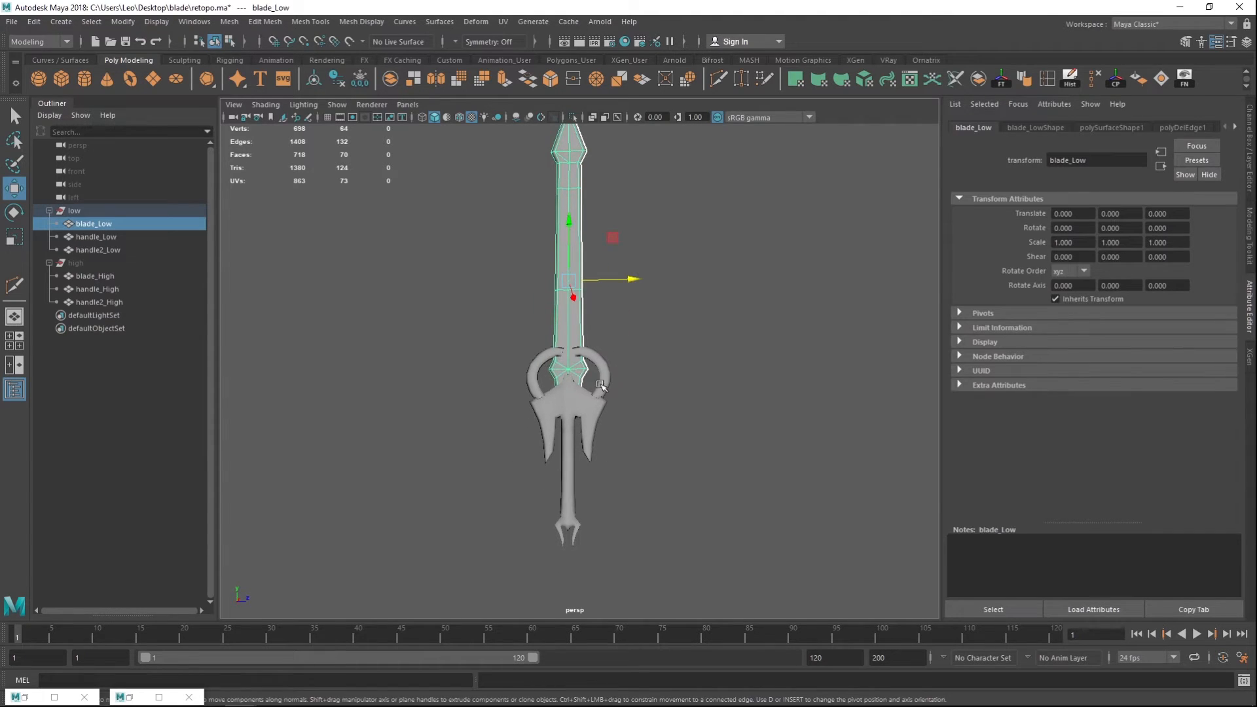
{"action": "left_click", "coordinate": [606, 384]}
{"action": "key", "text": "q"}
{"action": "left_click", "coordinate": [684, 341]}
{"action": "right_click_drag", "start_coordinate": [698, 400], "coordinate": [592, 351], "text": "alt"}
{"action": "left_click", "coordinate": [588, 349]}
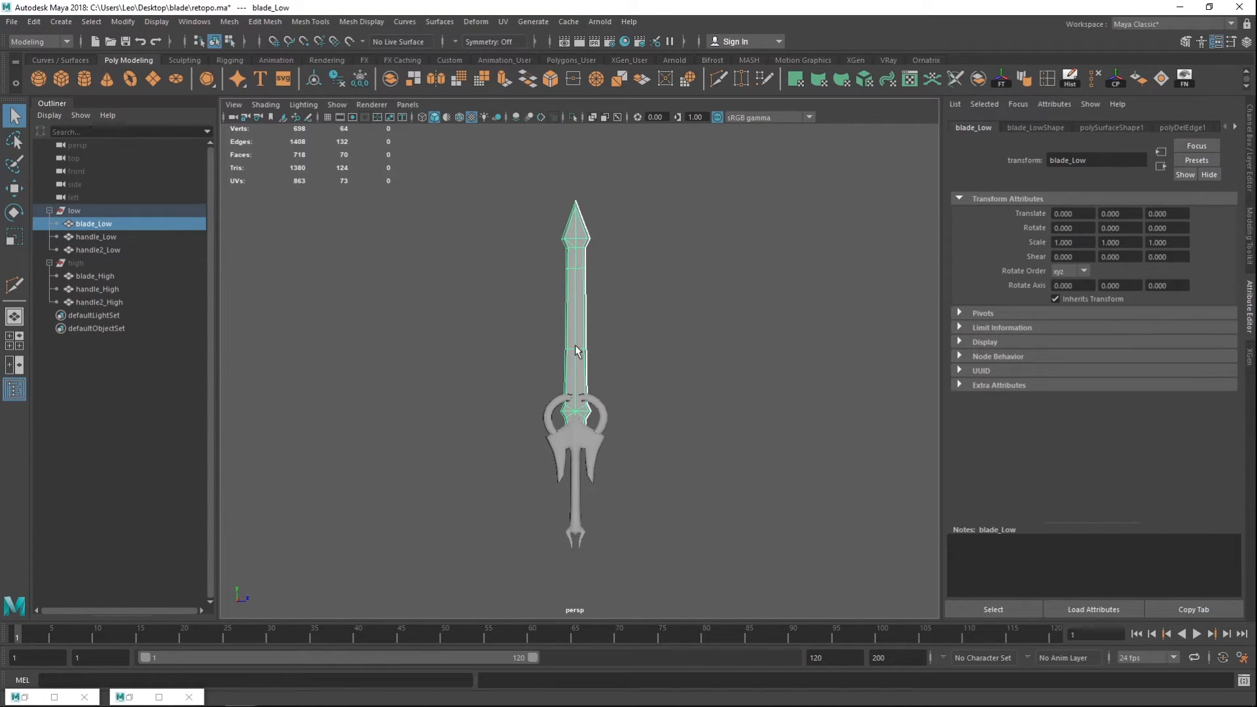
{"action": "right_click_drag", "start_coordinate": [575, 345], "coordinate": [634, 415], "text": "alt"}
{"action": "right_click", "coordinate": [564, 319]}
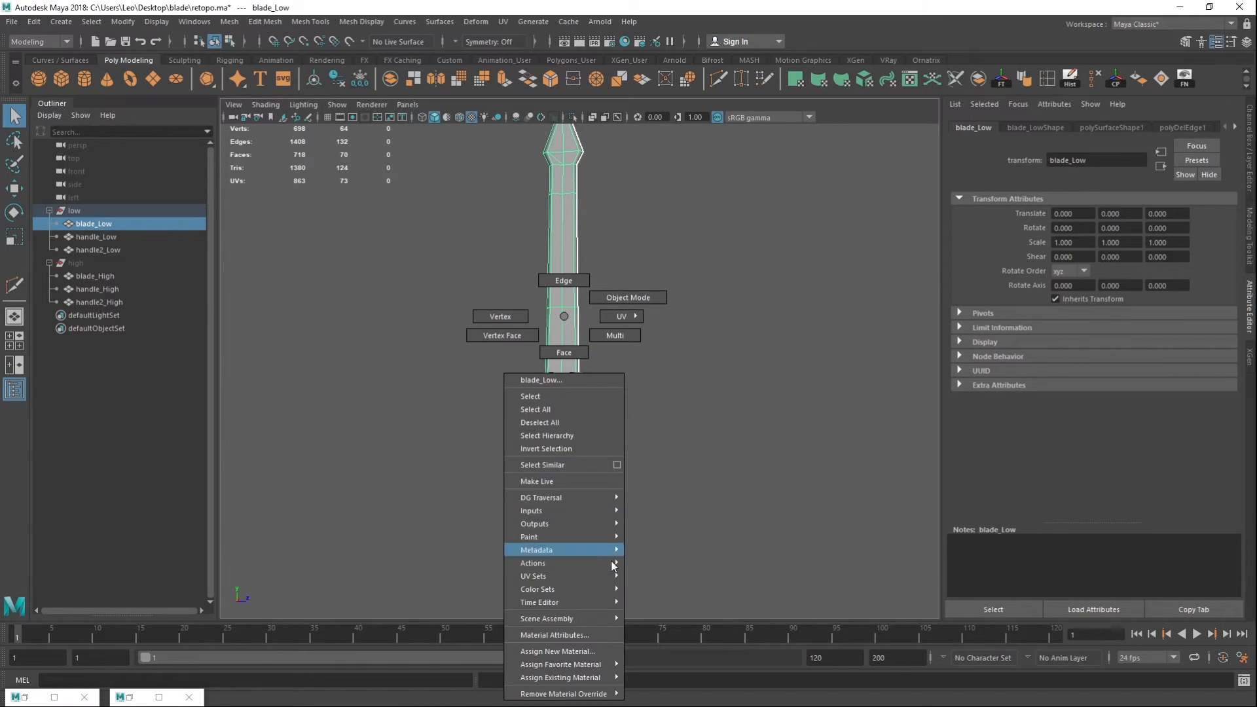
{"action": "left_click", "coordinate": [583, 653]}
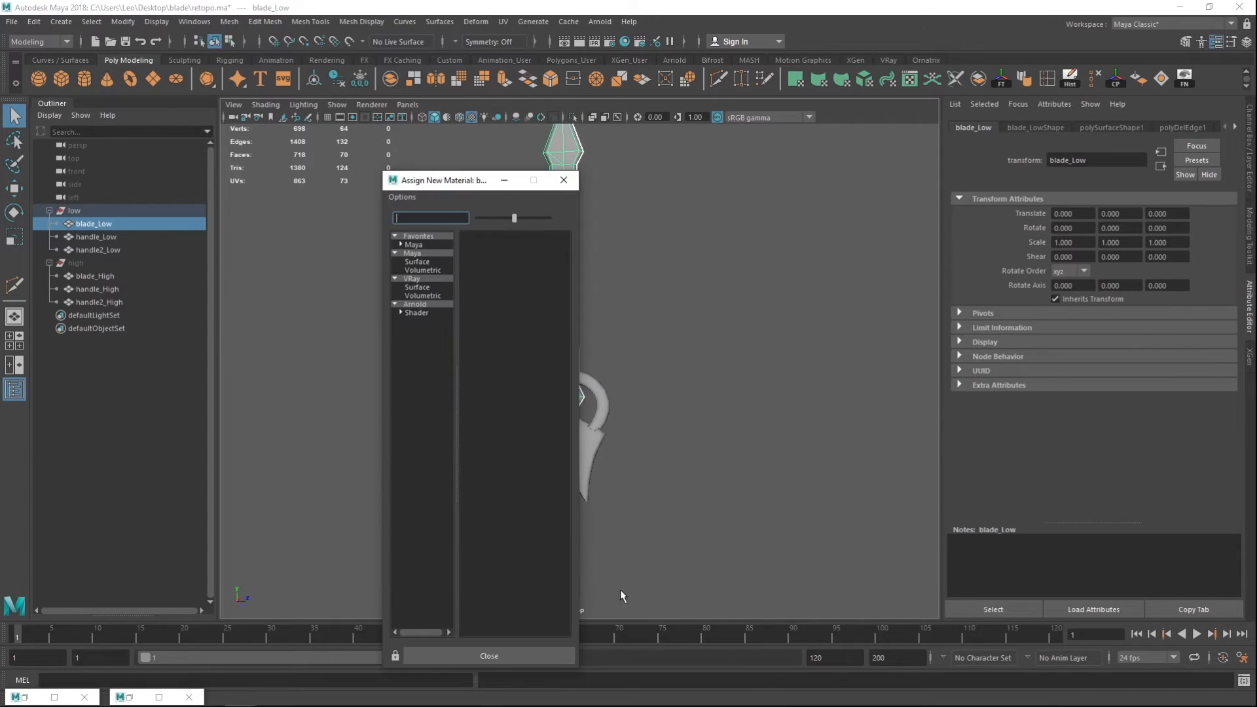
{"action": "left_click", "coordinate": [416, 244]}
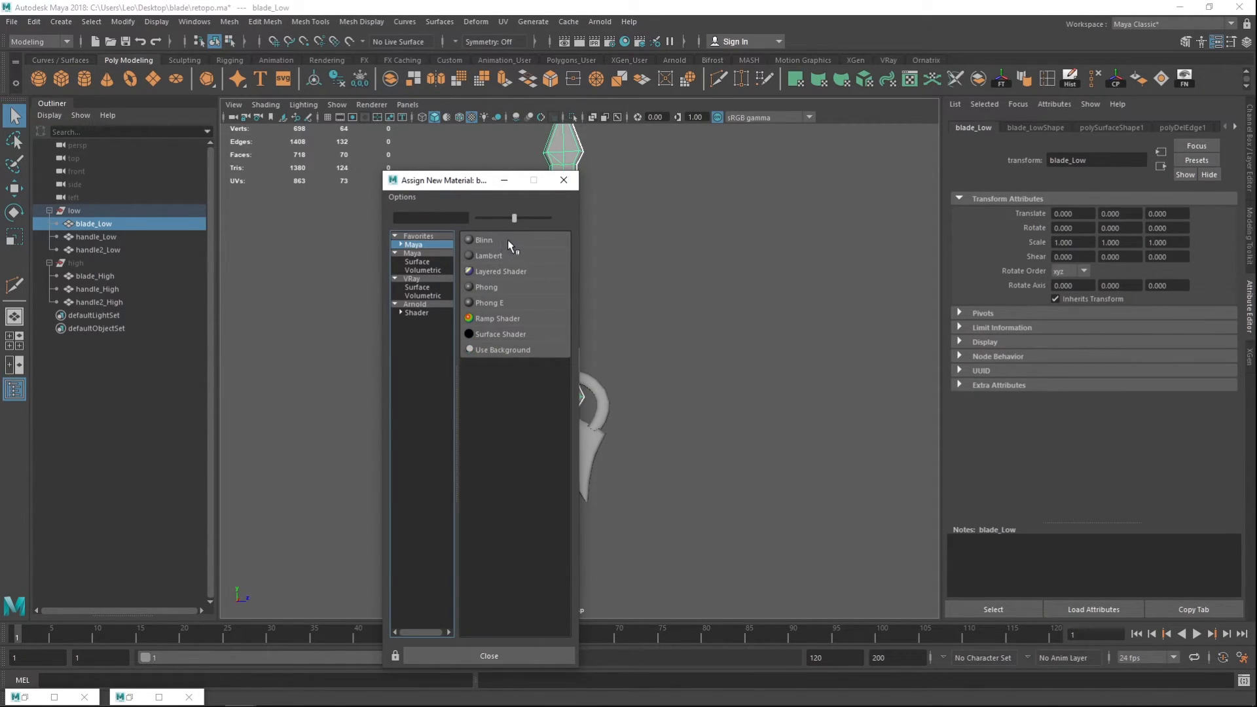
{"action": "left_click", "coordinate": [516, 254]}
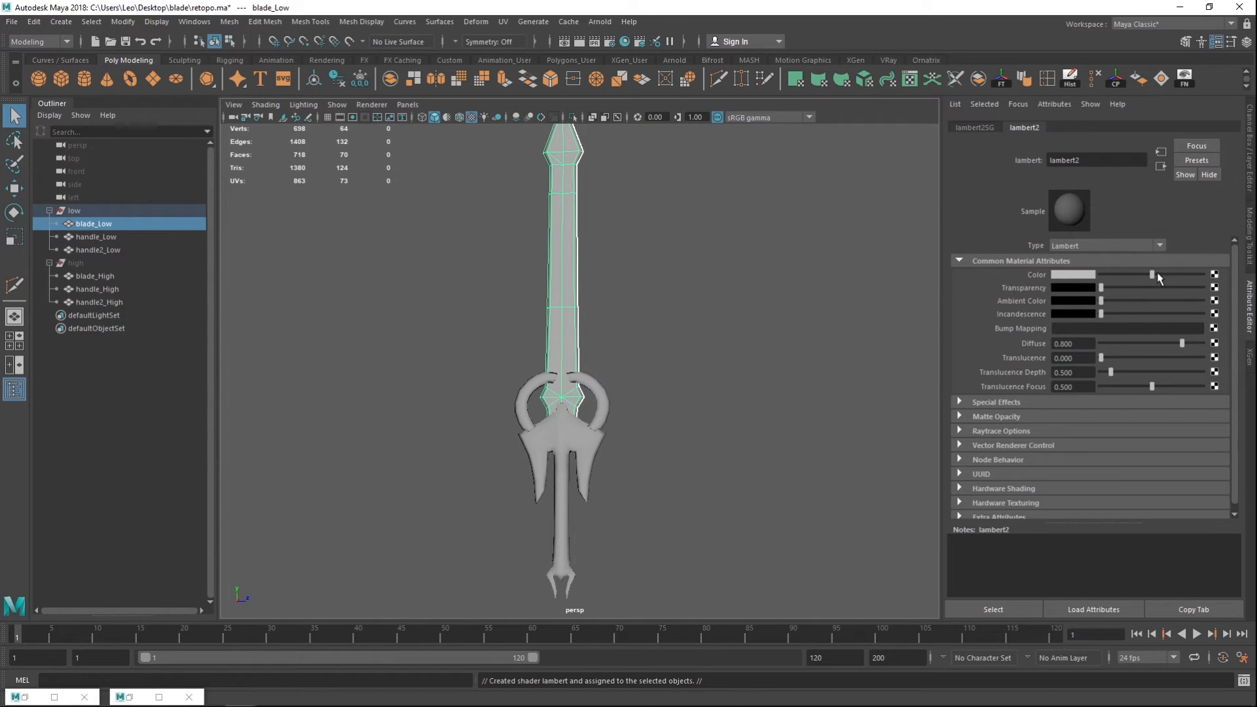
Step: Set the blade material's color to a muted pink of about R 0.312, G 0.092, B 0.169
{"action": "left_click_drag", "start_coordinate": [1158, 277], "coordinate": [1113, 279]}
{"action": "left_click", "coordinate": [1074, 275]}
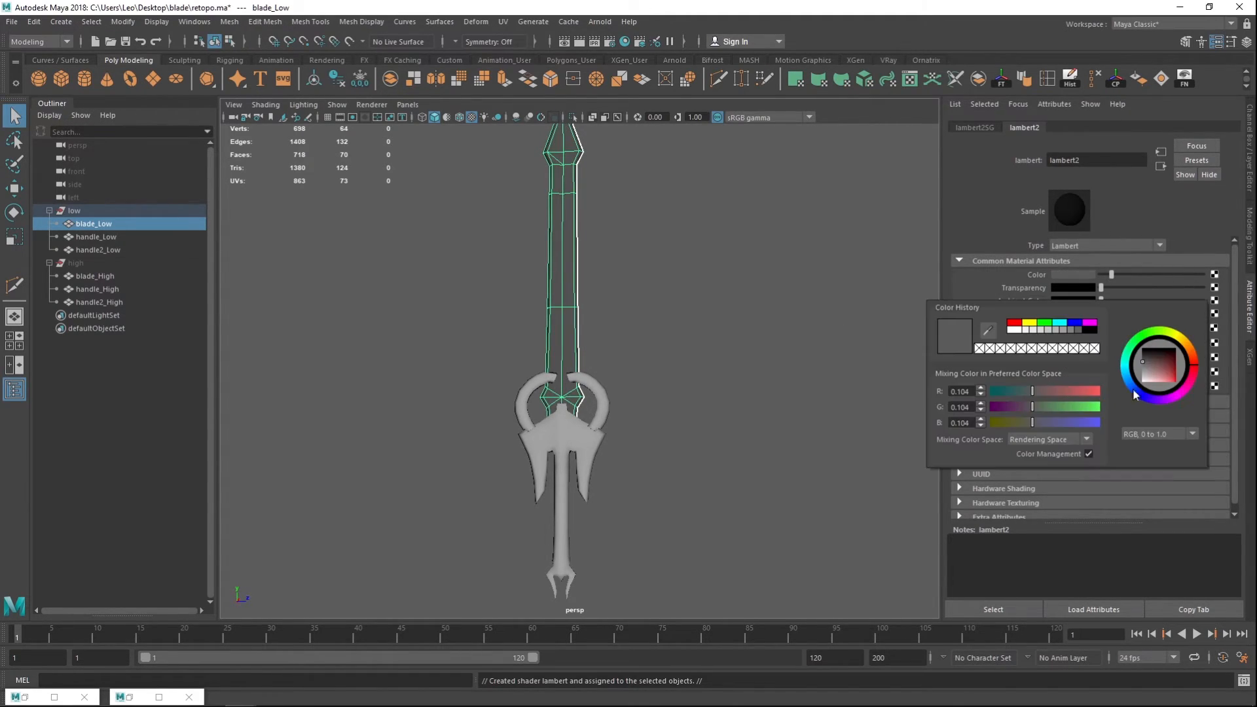
{"action": "left_click_drag", "start_coordinate": [1174, 372], "coordinate": [1166, 370]}
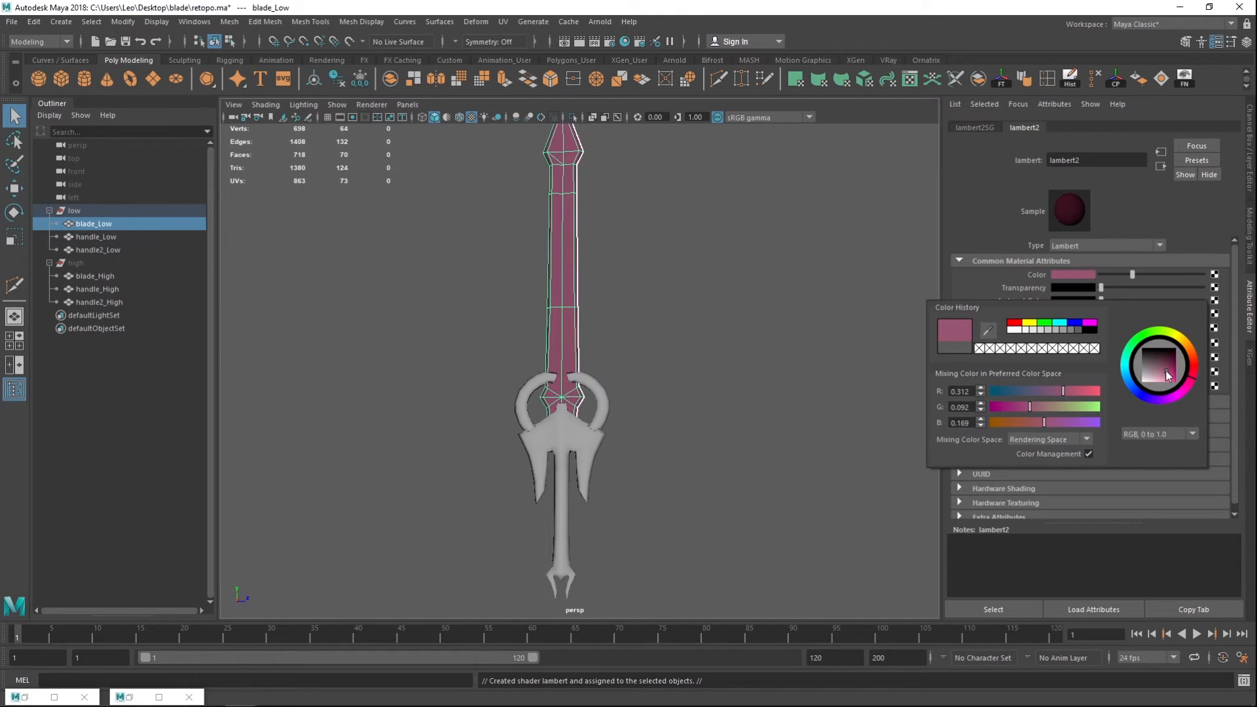
Step: Assign a new Lambert material to the low-poly ring-shaped handle part and darken its color to near black
{"action": "middle_click_drag", "start_coordinate": [736, 334], "coordinate": [746, 327], "text": "alt"}
{"action": "scroll", "coordinate": [746, 329], "scroll_direction": "up", "scroll_amount": 1}
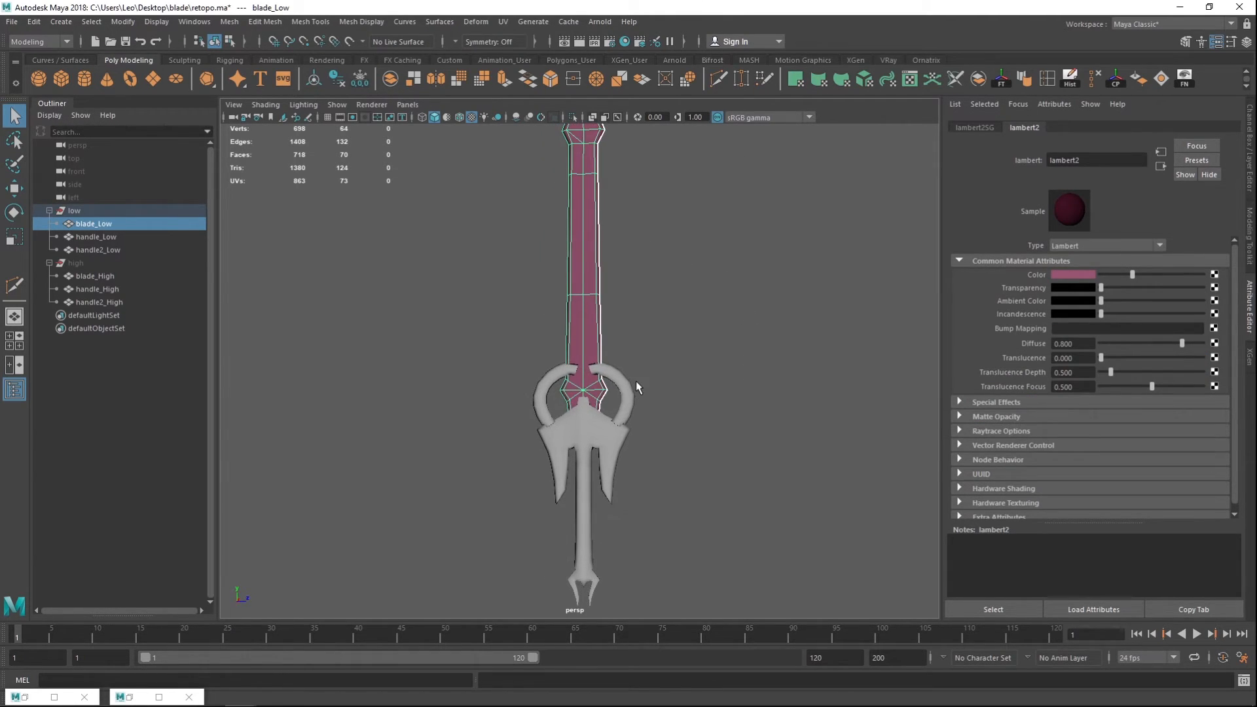
{"action": "left_click", "coordinate": [636, 381]}
{"action": "left_click", "coordinate": [623, 386]}
{"action": "right_click", "coordinate": [625, 386]}
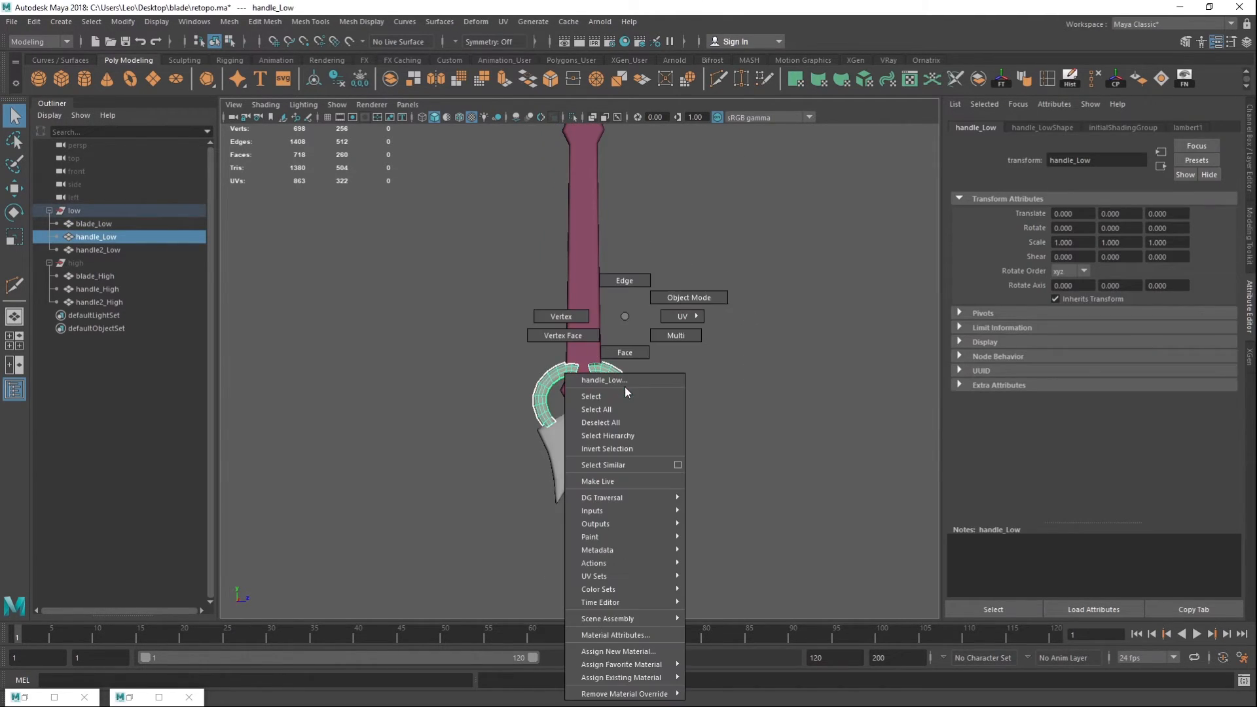
{"action": "left_click", "coordinate": [625, 652]}
{"action": "left_click", "coordinate": [418, 261]}
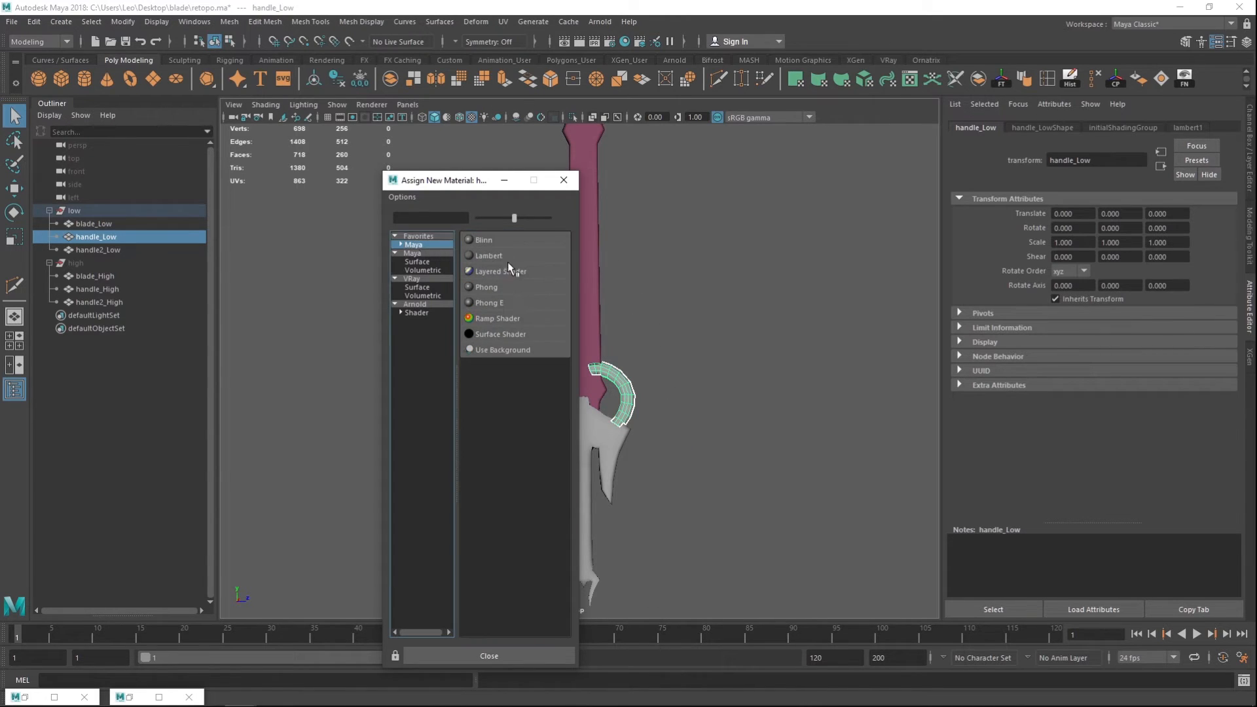
{"action": "left_click", "coordinate": [511, 257]}
{"action": "left_click_drag", "start_coordinate": [1152, 275], "coordinate": [858, 342]}
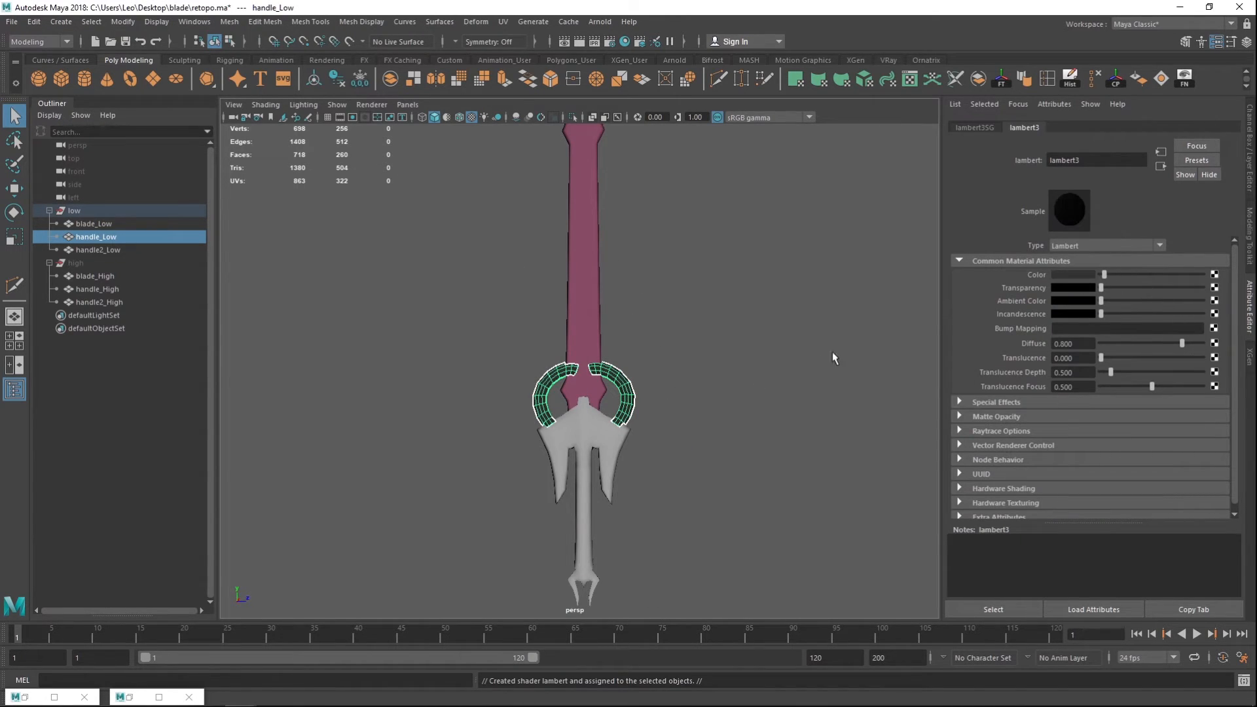
Step: Assign a new Lambert material to the low-poly guard and grip mesh, handle2_Low, and brighten its color to white
{"action": "left_click", "coordinate": [625, 440]}
{"action": "right_click", "coordinate": [616, 444]}
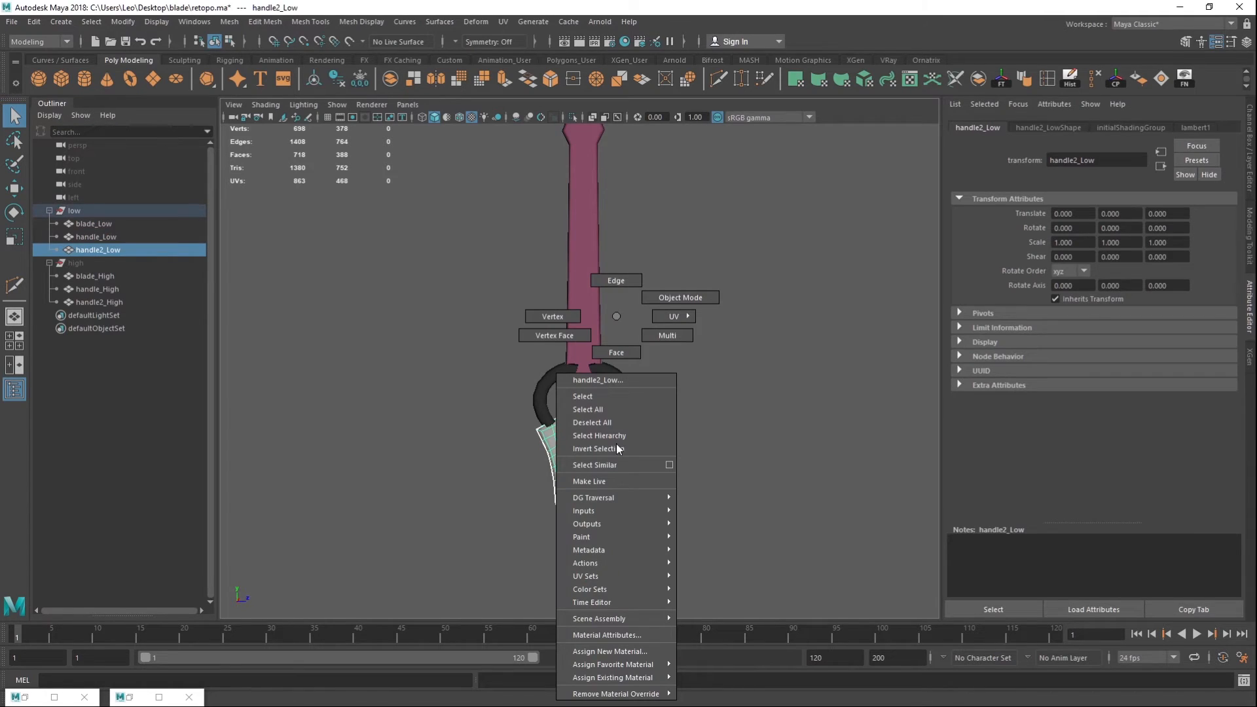
{"action": "left_click", "coordinate": [627, 652]}
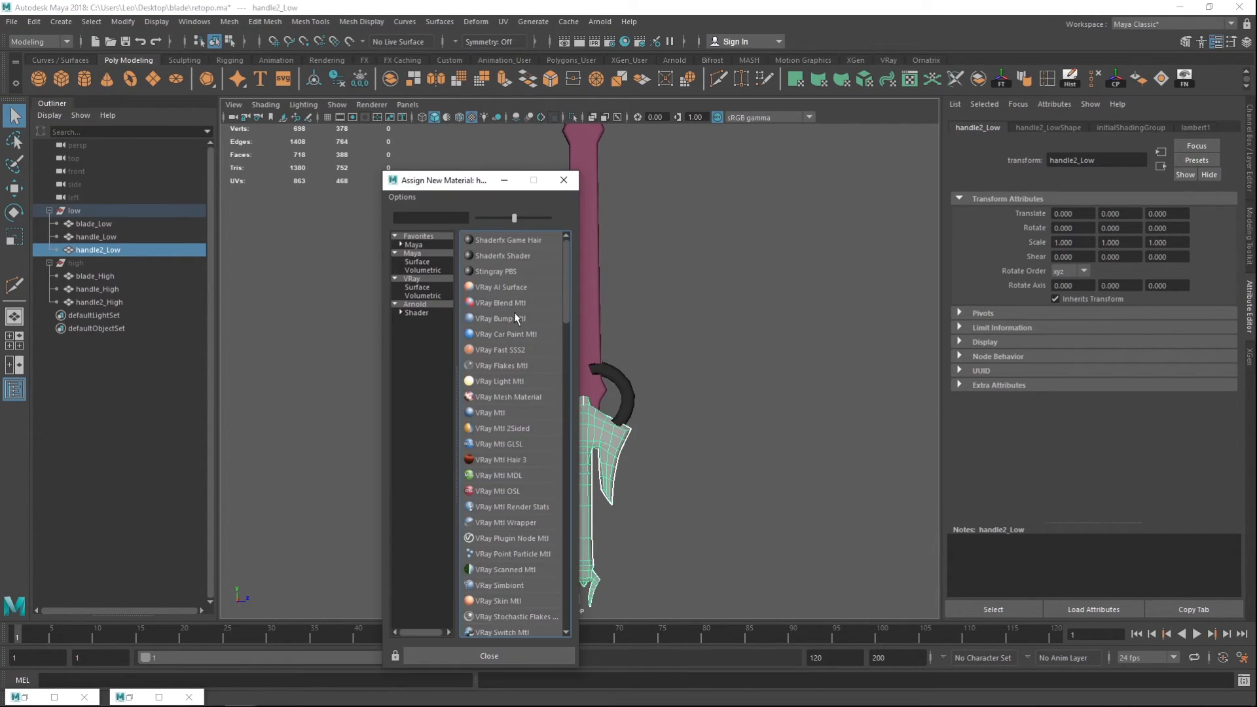
{"action": "left_click", "coordinate": [414, 245]}
{"action": "left_click", "coordinate": [489, 255]}
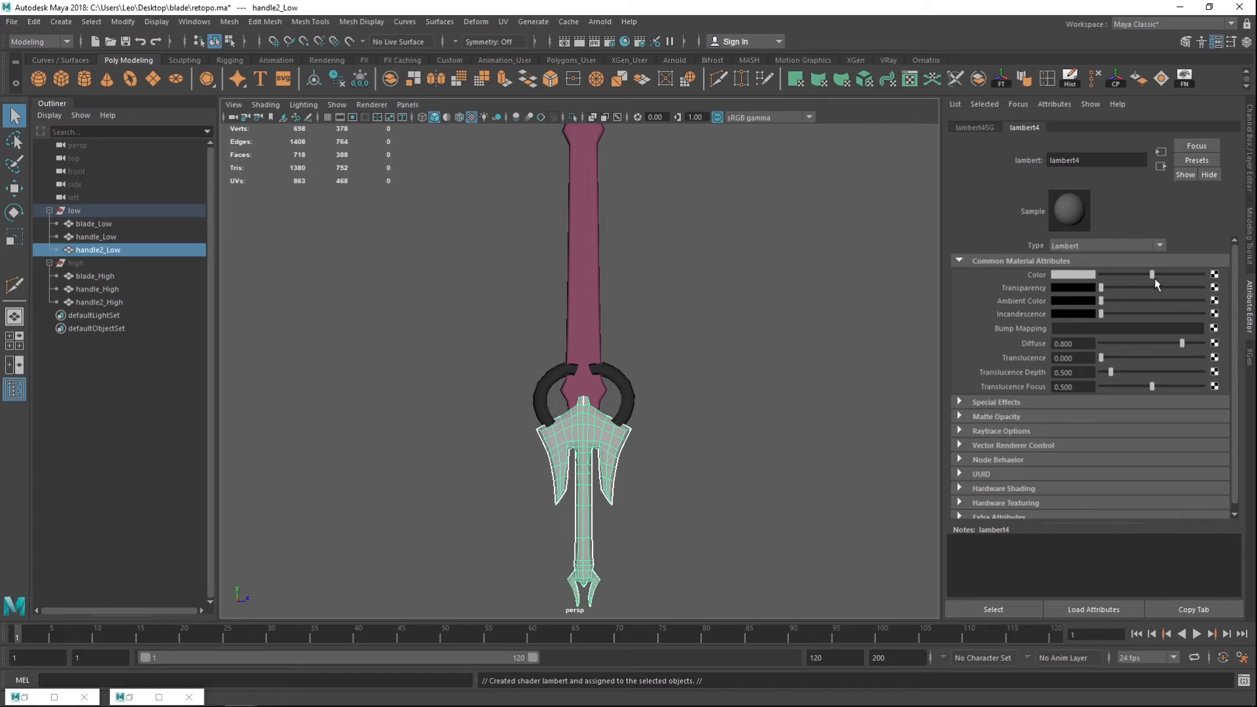
{"action": "left_click", "coordinate": [842, 460]}
{"action": "middle_click_drag", "start_coordinate": [733, 378], "coordinate": [733, 442], "text": "alt"}
{"action": "key", "text": "z"}
{"action": "left_click", "coordinate": [733, 442]}
{"action": "scroll", "coordinate": [733, 442], "scroll_direction": "down", "scroll_amount": 2}
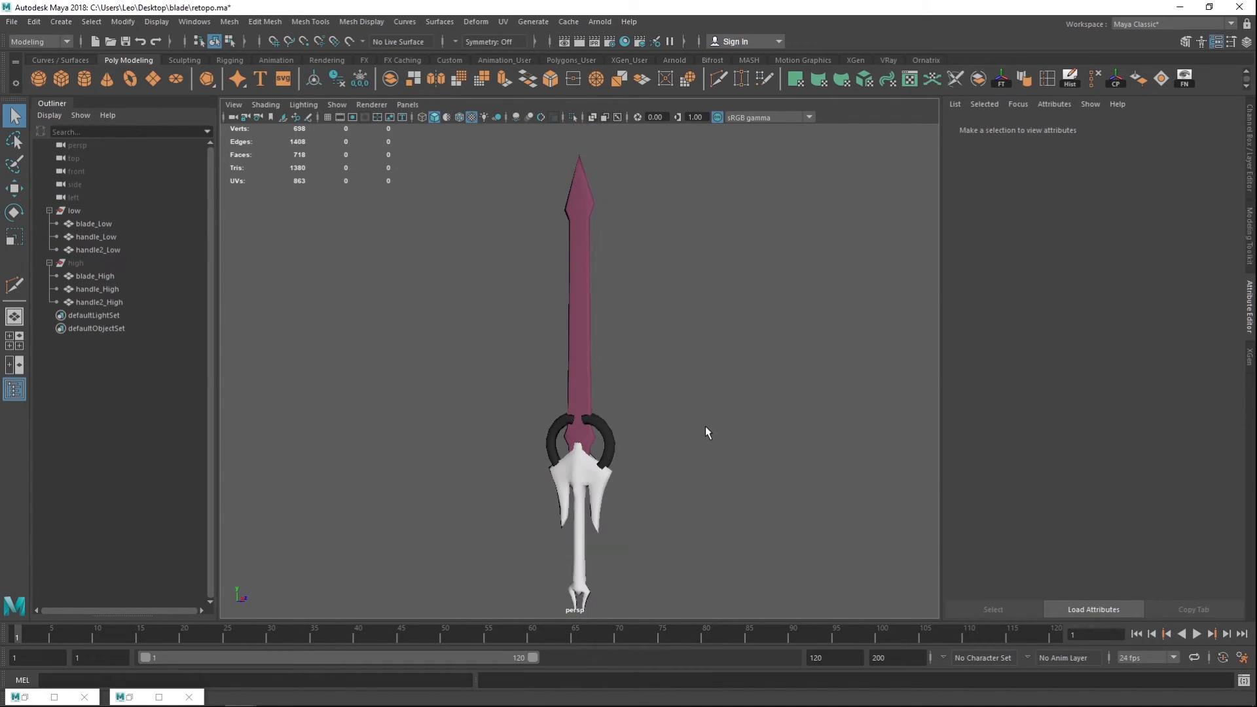
{"action": "right_click_drag", "start_coordinate": [760, 488], "coordinate": [739, 502], "text": "alt"}
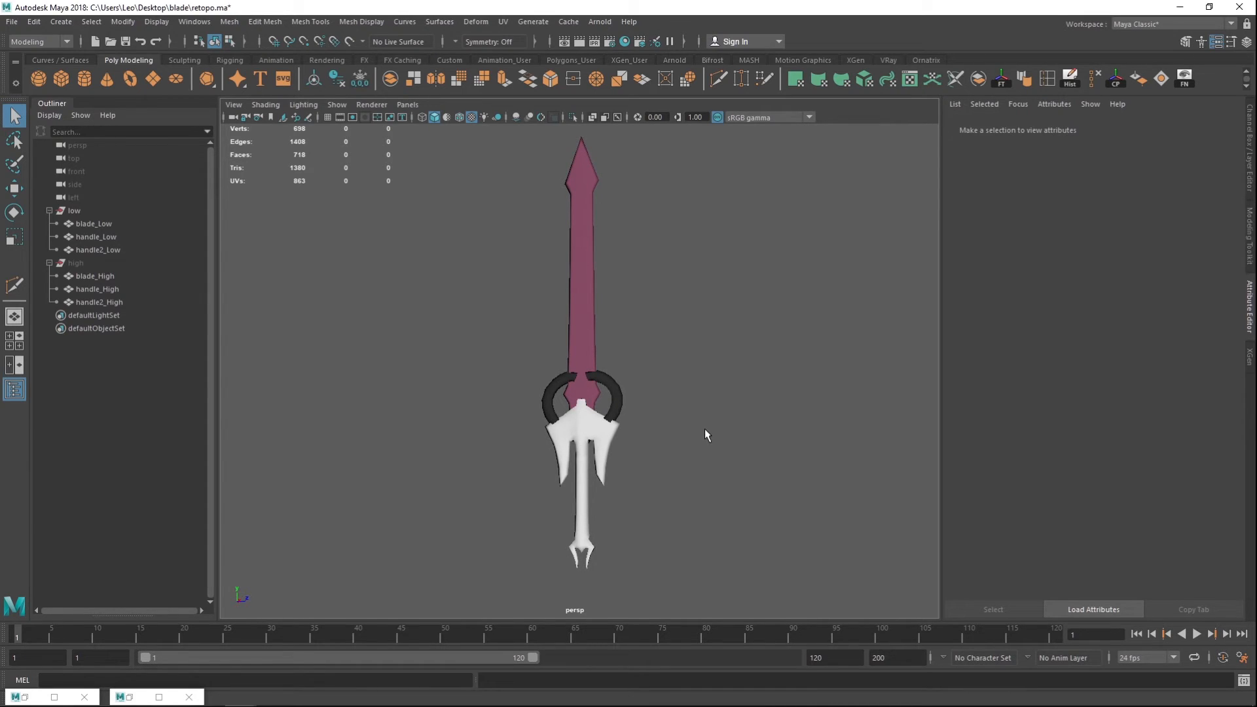
Step: Select all three low-poly meshes and open Export Selection to review the FBX geometry options
{"action": "left_click_drag", "start_coordinate": [753, 250], "coordinate": [488, 543]}
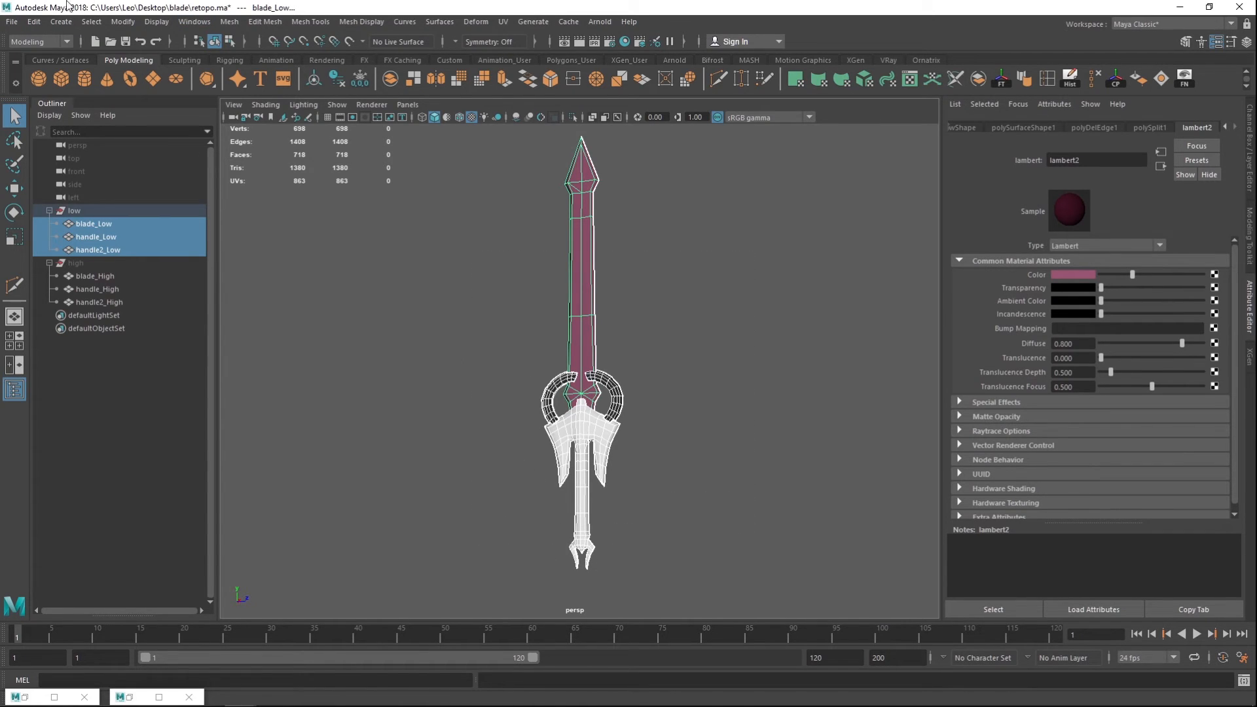
{"action": "left_click", "coordinate": [12, 21]}
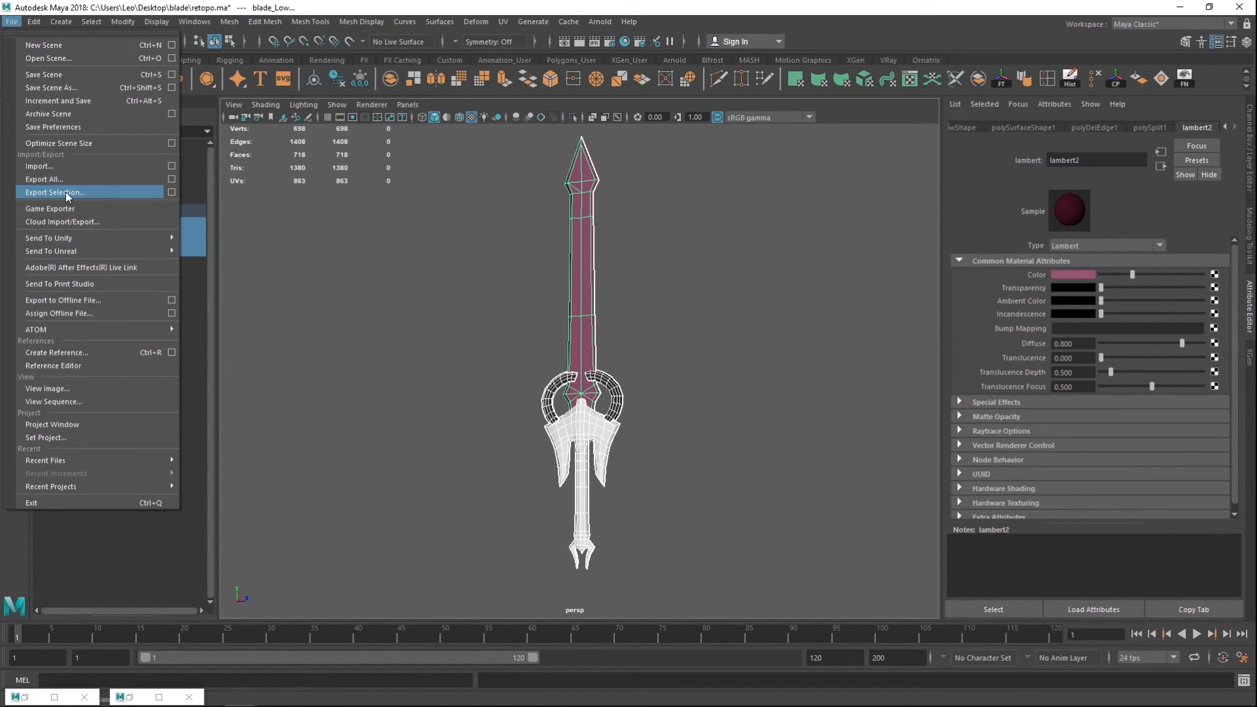
{"action": "left_click", "coordinate": [125, 191]}
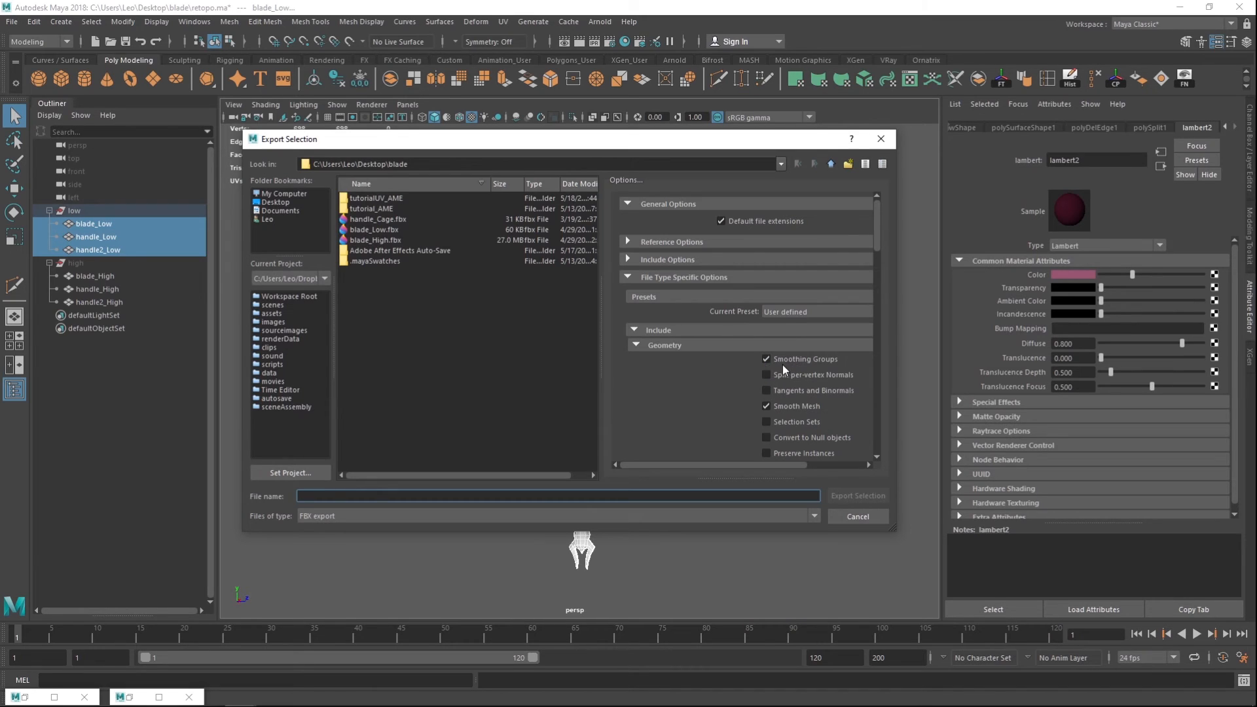
{"action": "left_click_drag", "start_coordinate": [878, 241], "coordinate": [869, 187]}
Step: Switch the export file type to OBJexport to view its options, and return it to FBX export
{"action": "left_click", "coordinate": [383, 516]}
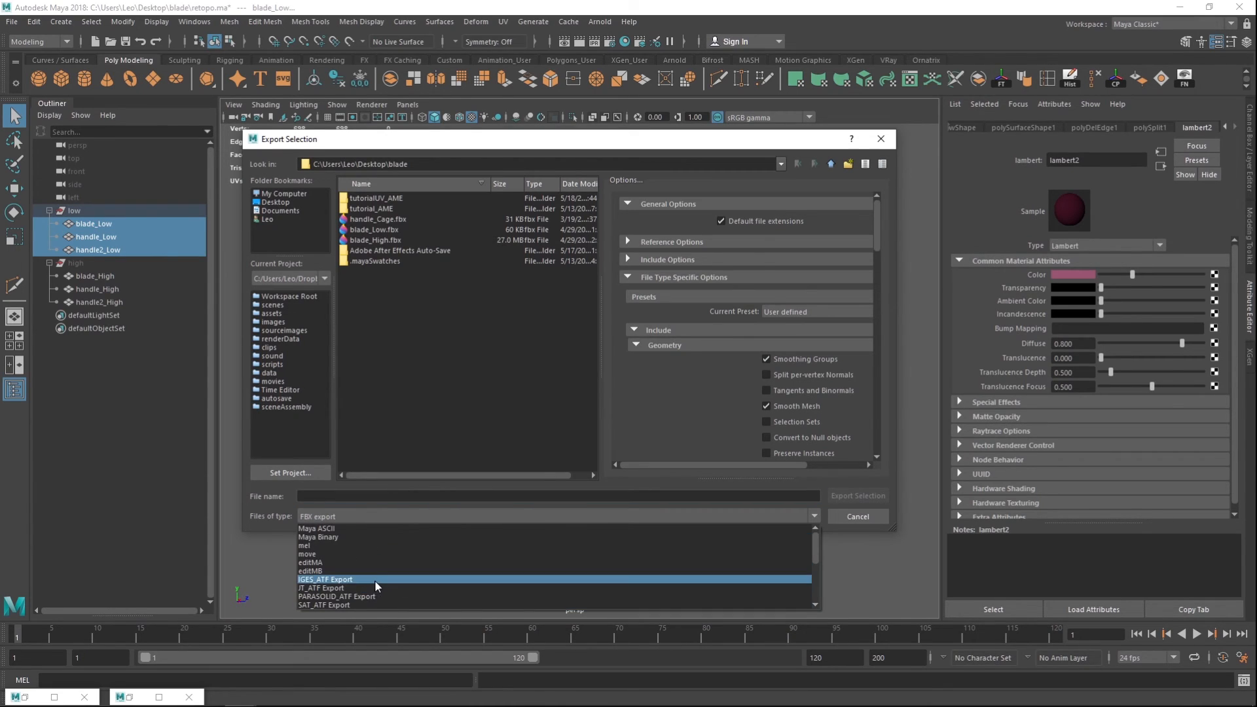
{"action": "scroll", "coordinate": [375, 580], "scroll_direction": "down", "scroll_amount": 3}
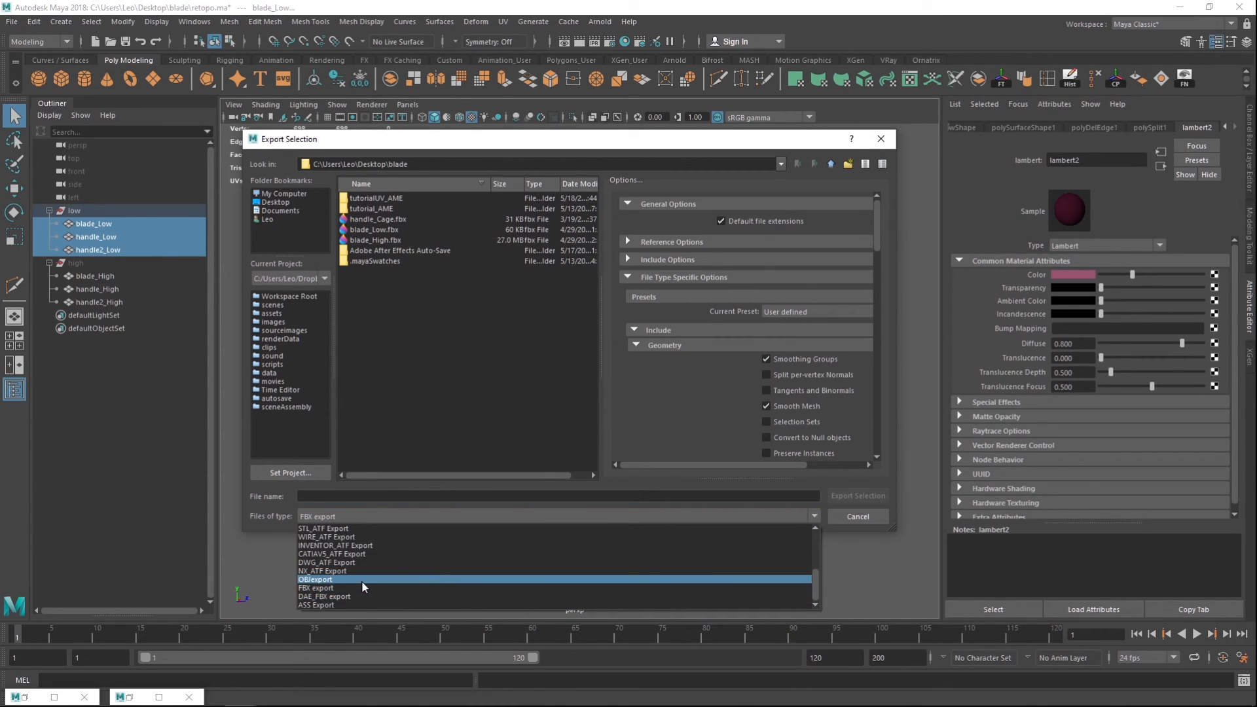
{"action": "left_click", "coordinate": [361, 580]}
{"action": "left_click", "coordinate": [353, 518]}
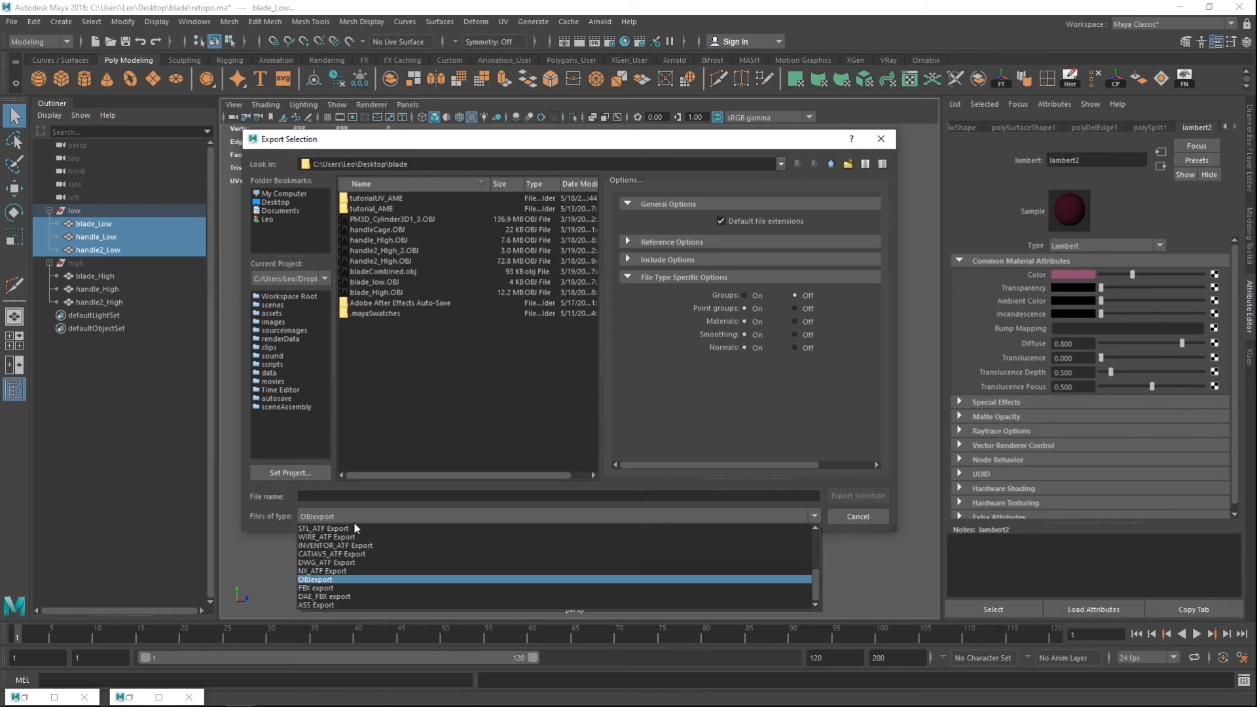
{"action": "left_click", "coordinate": [371, 586]}
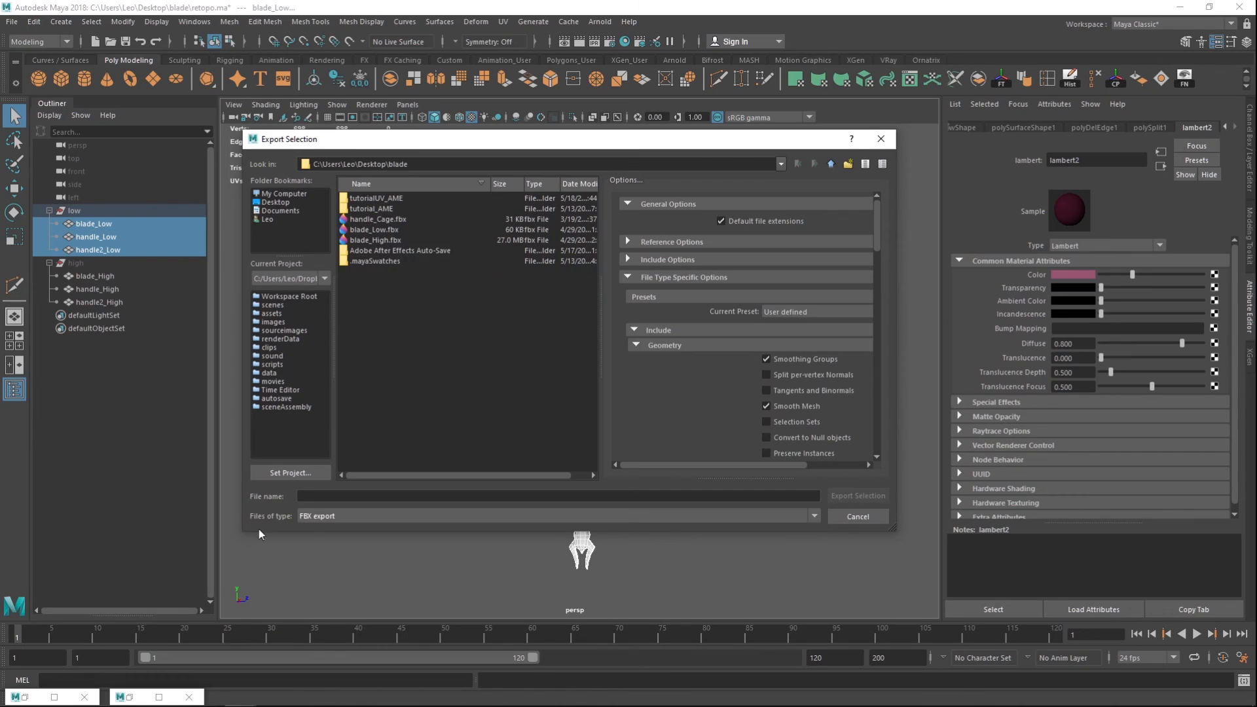
Step: Enter "blade" as the export file name and cancel the export
{"action": "left_click", "coordinate": [321, 495]}
{"action": "type", "text": "blade"}
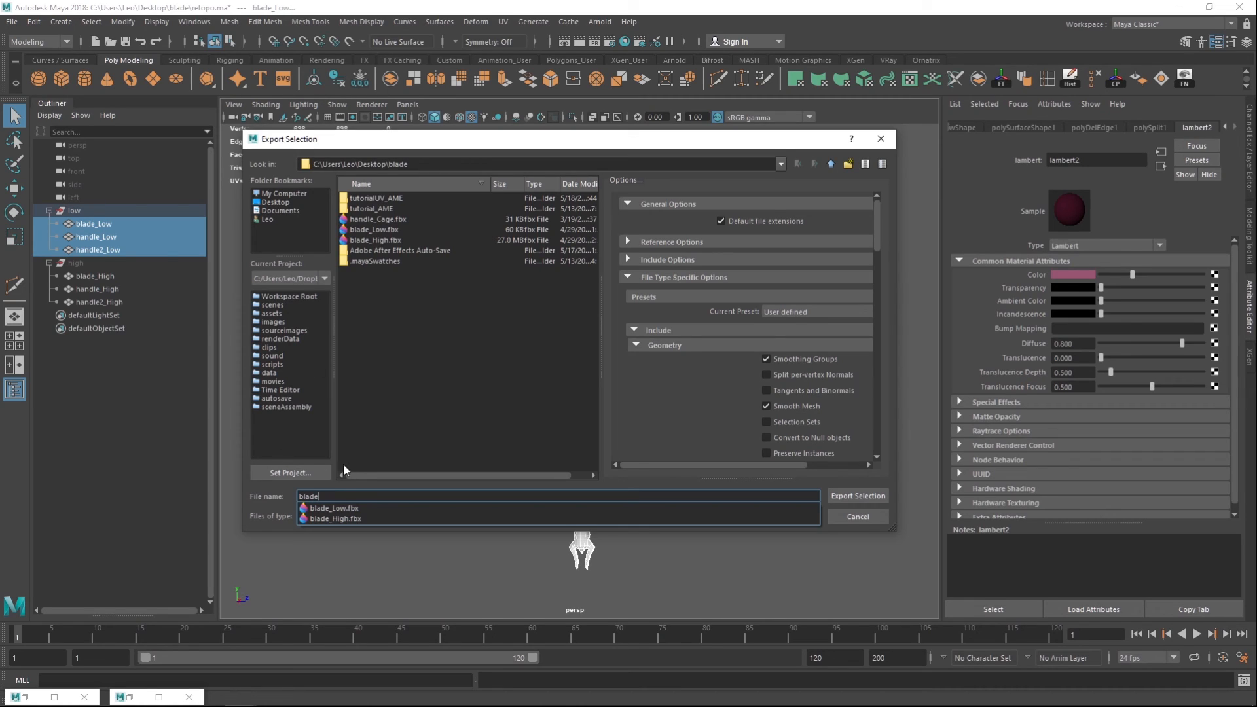
{"action": "left_click", "coordinate": [273, 494]}
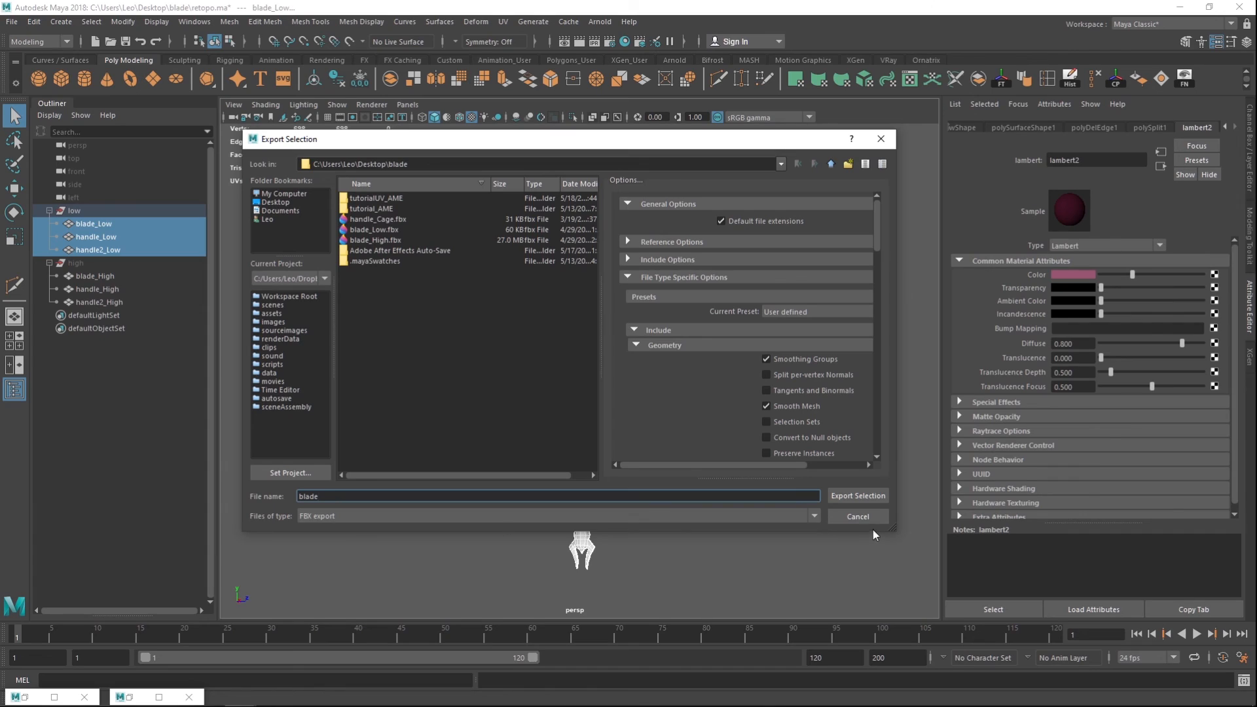
{"action": "left_click", "coordinate": [857, 517]}
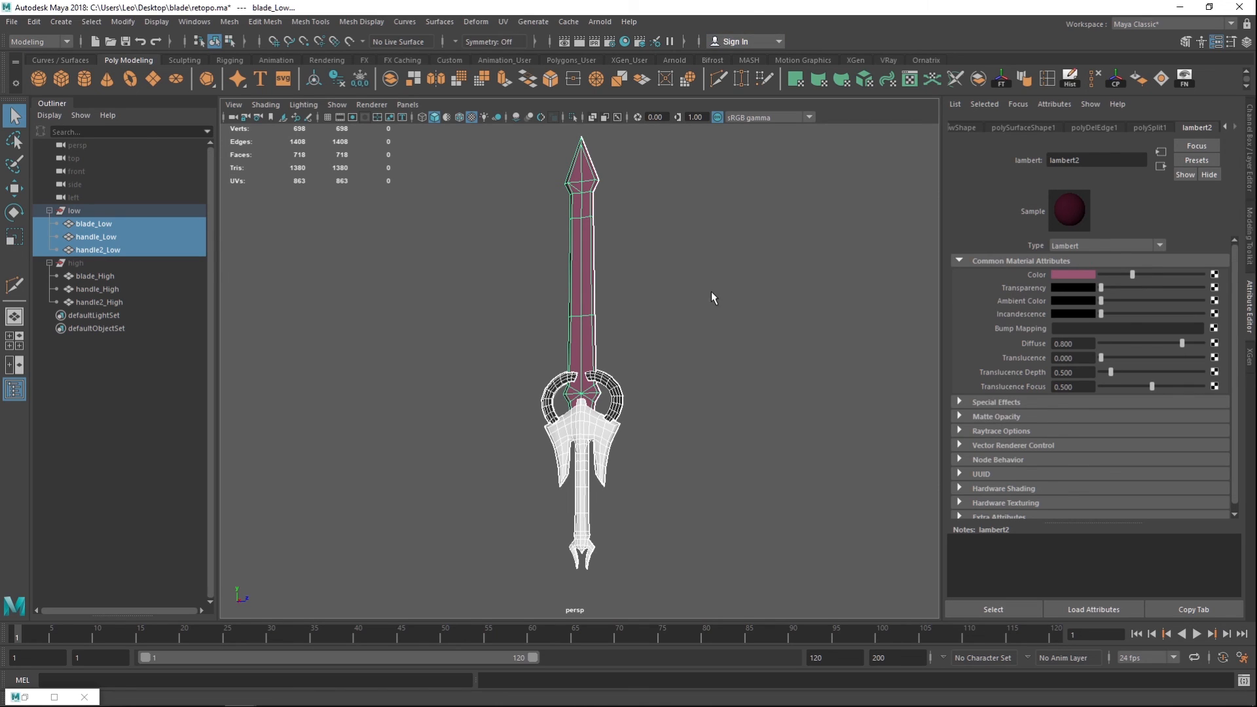
{"action": "left_click_drag", "start_coordinate": [669, 287], "coordinate": [738, 294], "text": "alt"}
{"action": "middle_click_drag", "start_coordinate": [700, 269], "coordinate": [700, 338], "text": "alt"}
{"action": "right_click_drag", "start_coordinate": [683, 294], "coordinate": [714, 331], "text": "alt"}
{"action": "left_click_drag", "start_coordinate": [714, 331], "coordinate": [655, 321], "text": "alt"}
{"action": "middle_click_drag", "start_coordinate": [657, 292], "coordinate": [651, 345], "text": "alt"}
{"action": "right_click_drag", "start_coordinate": [651, 308], "coordinate": [699, 343], "text": "alt"}
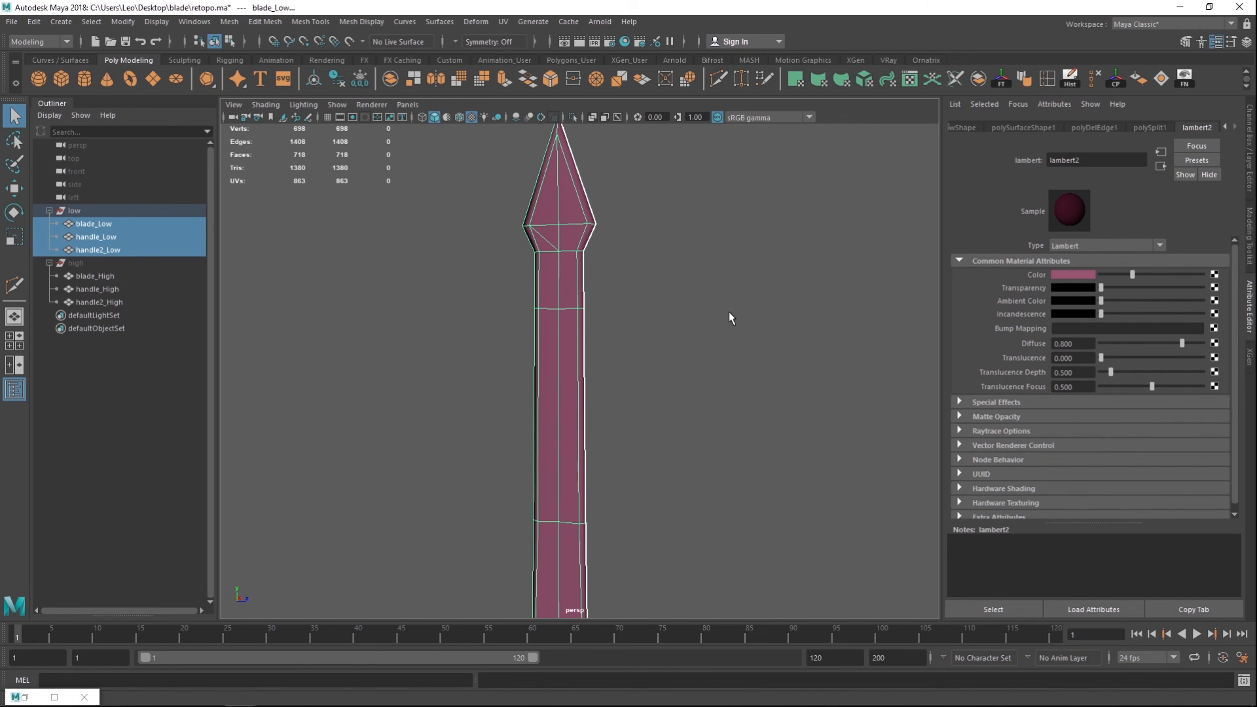
{"action": "left_click_drag", "start_coordinate": [788, 317], "coordinate": [570, 320], "text": "alt"}
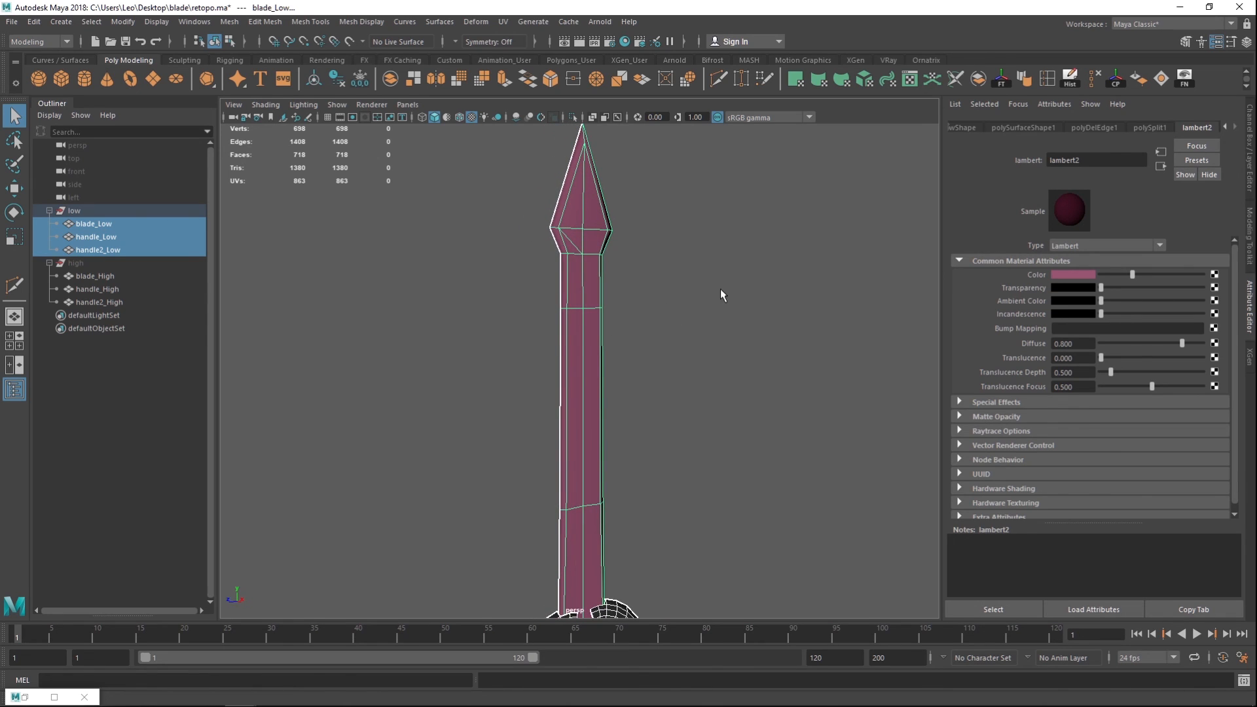
{"action": "left_click", "coordinate": [722, 333]}
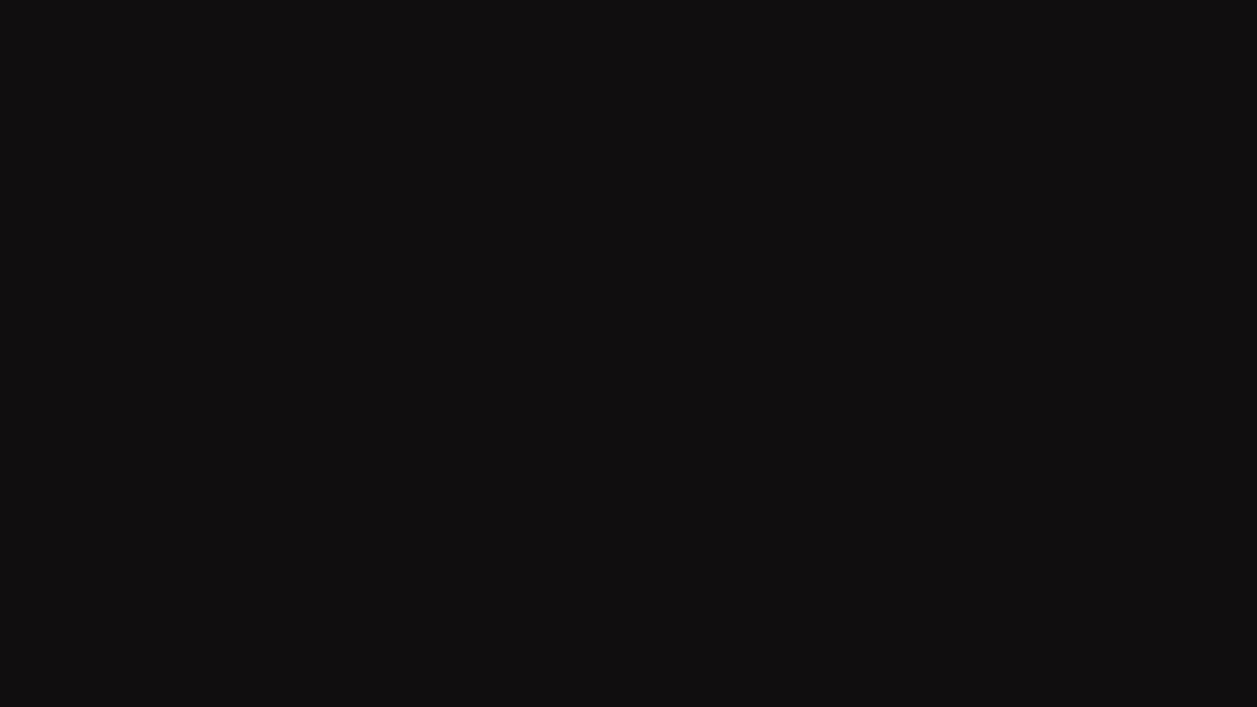